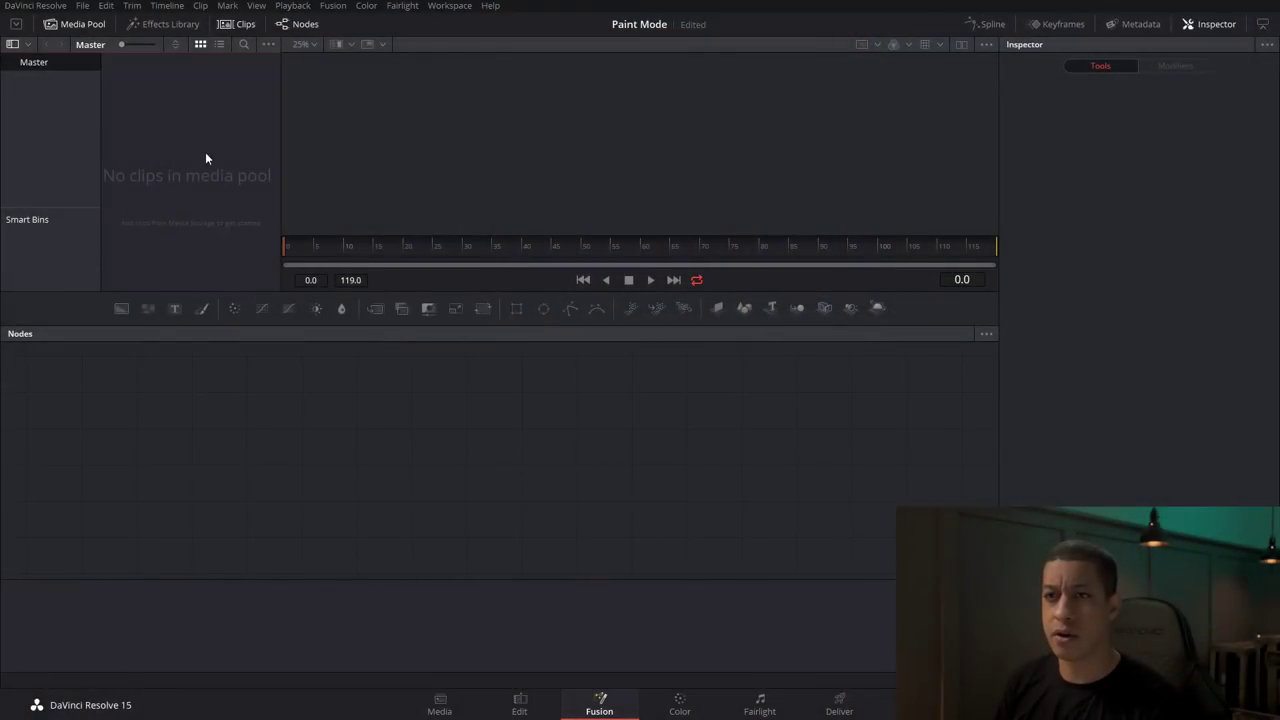
Create a new Fusion Composition clip in the empty Media Pool and select it
right_click(205, 152)
click(295, 197)
click(722, 422)
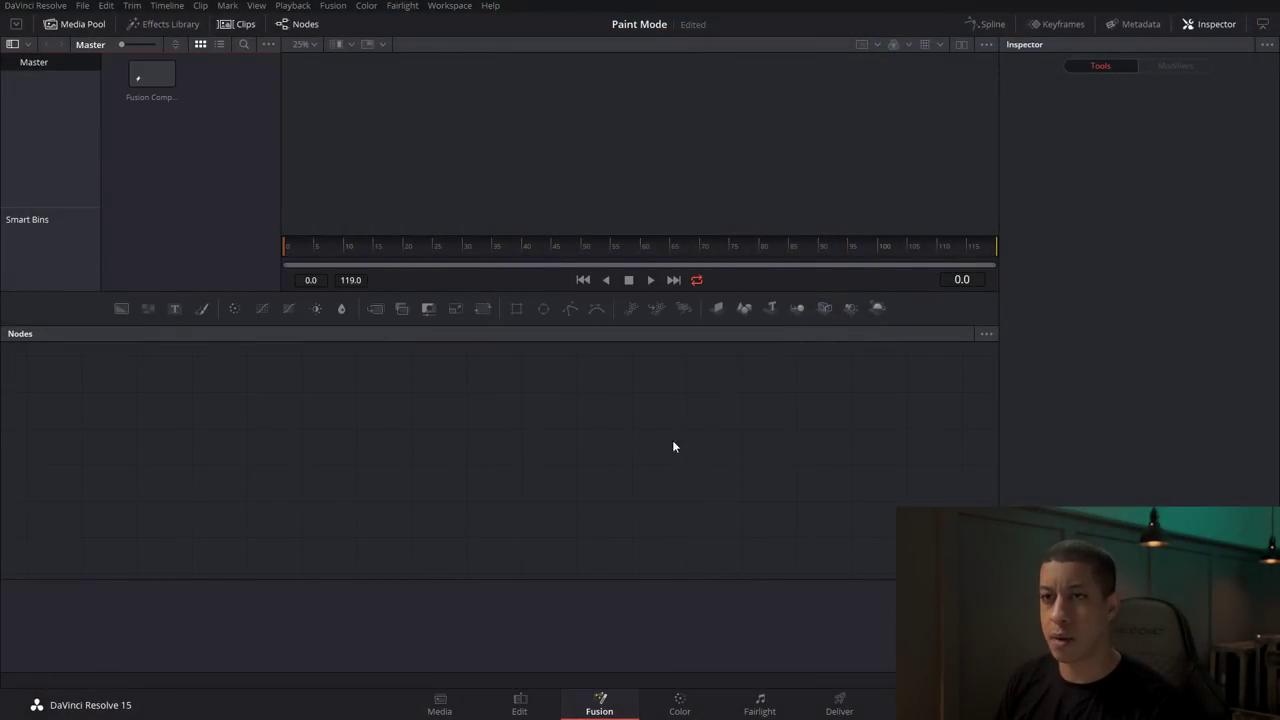
click(147, 87)
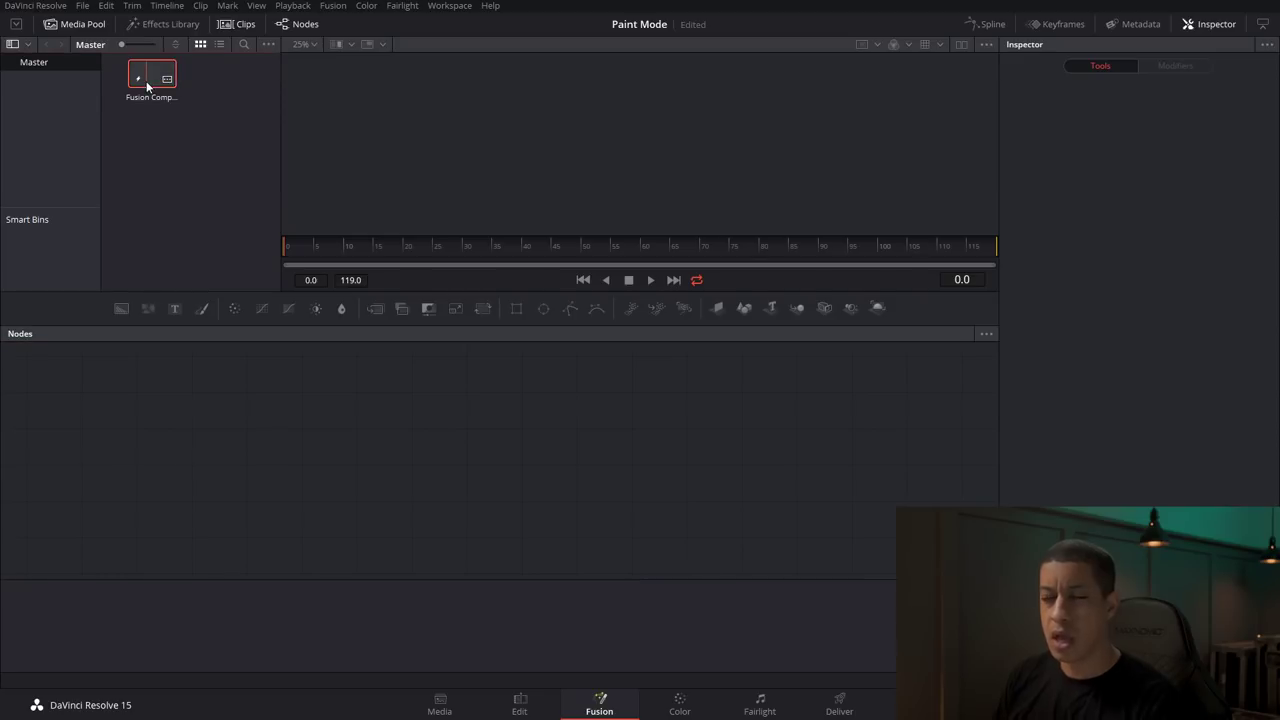
Load the Fusion Comp clip into the node editor and scrub the example to frames 35, 45 and 63
double_click(147, 87)
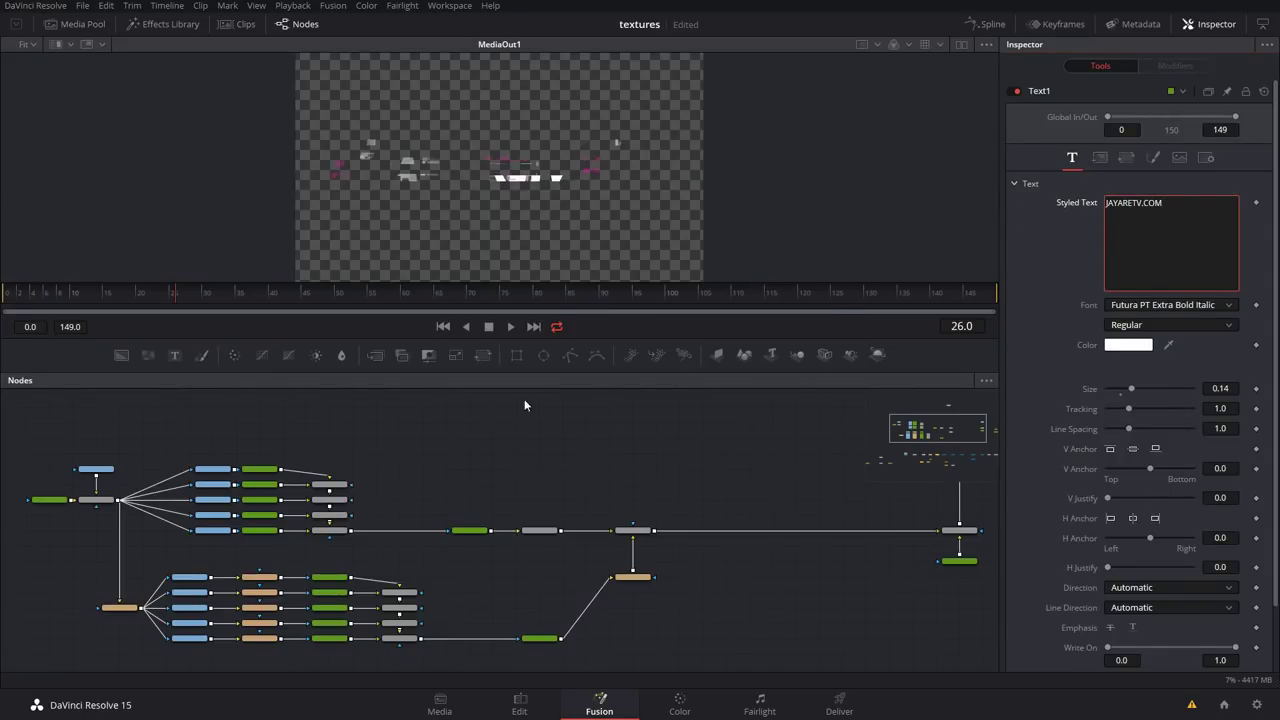
drag(220, 295, 238, 298)
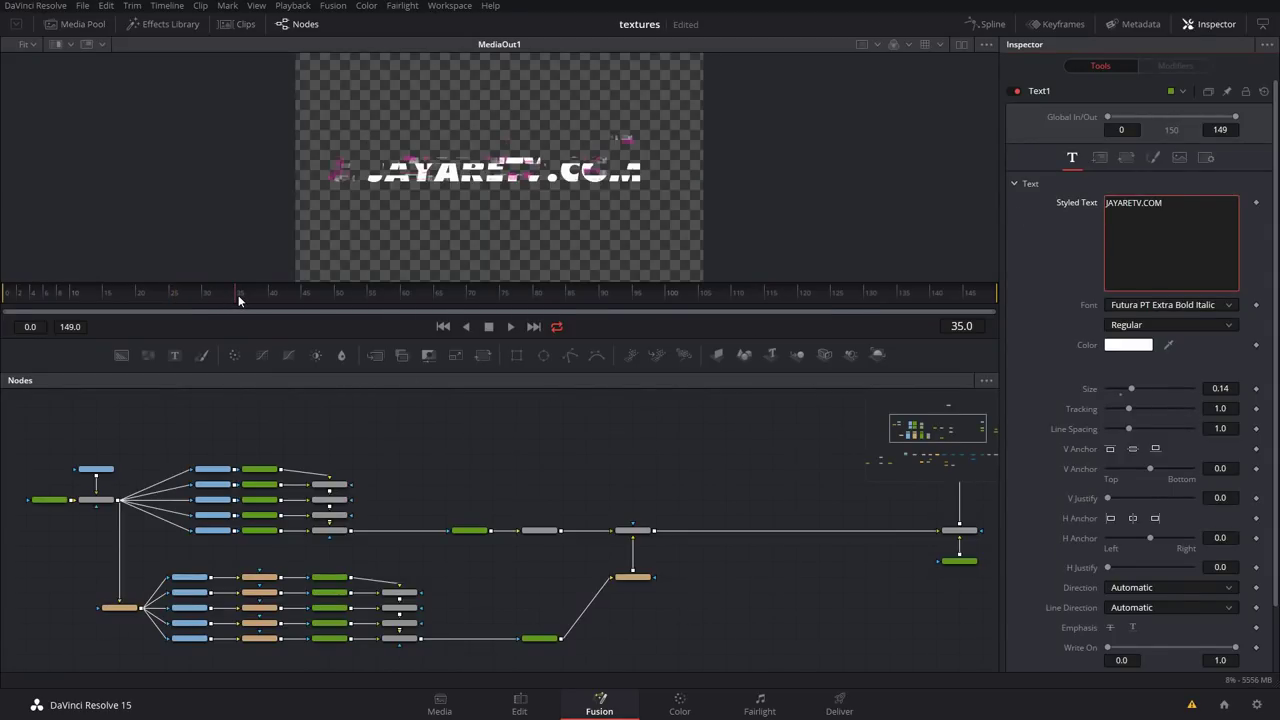
click(303, 295)
click(426, 294)
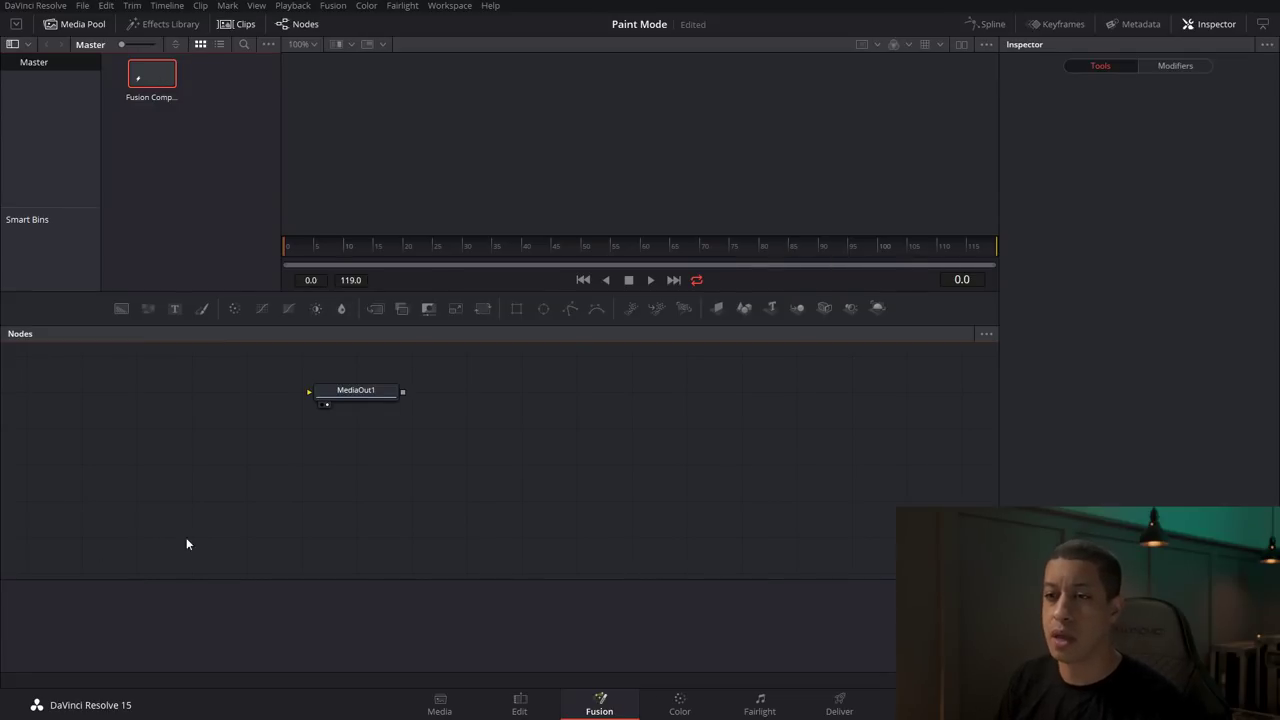
Move MediaOut1 to the right and add a Background node to the graph
drag(336, 393, 863, 427)
click(745, 465)
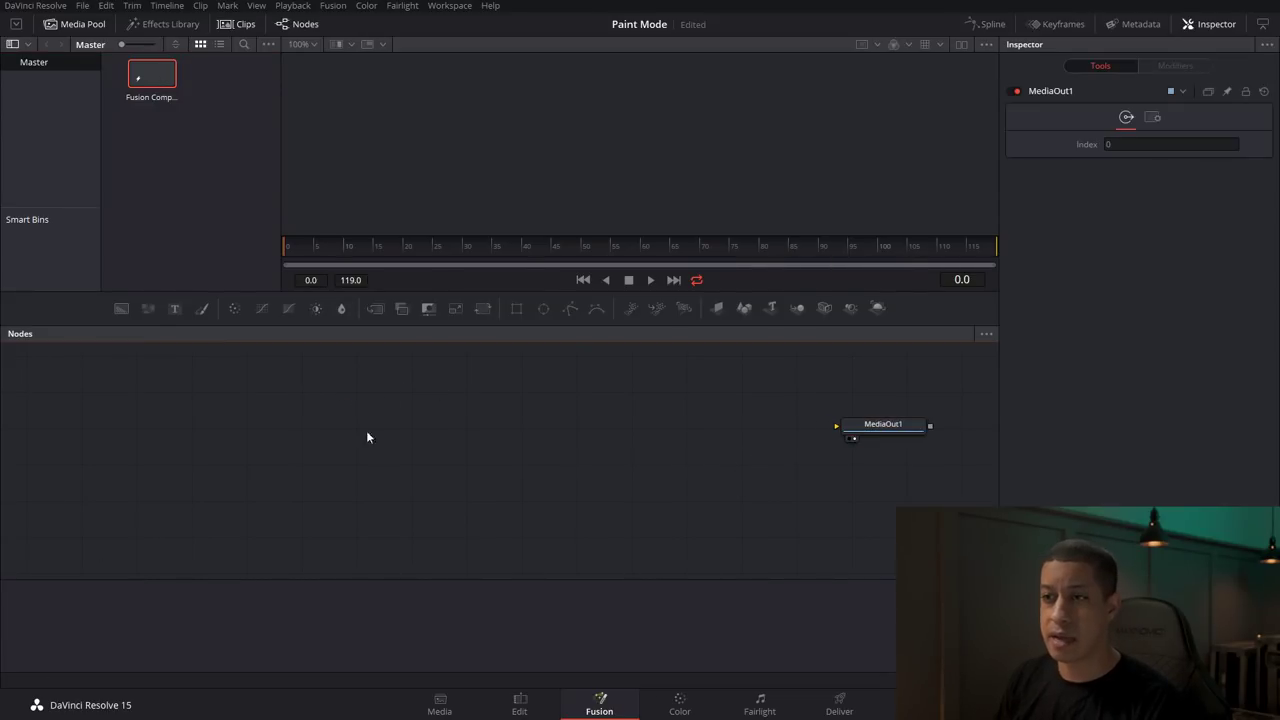
drag(148, 308, 621, 476)
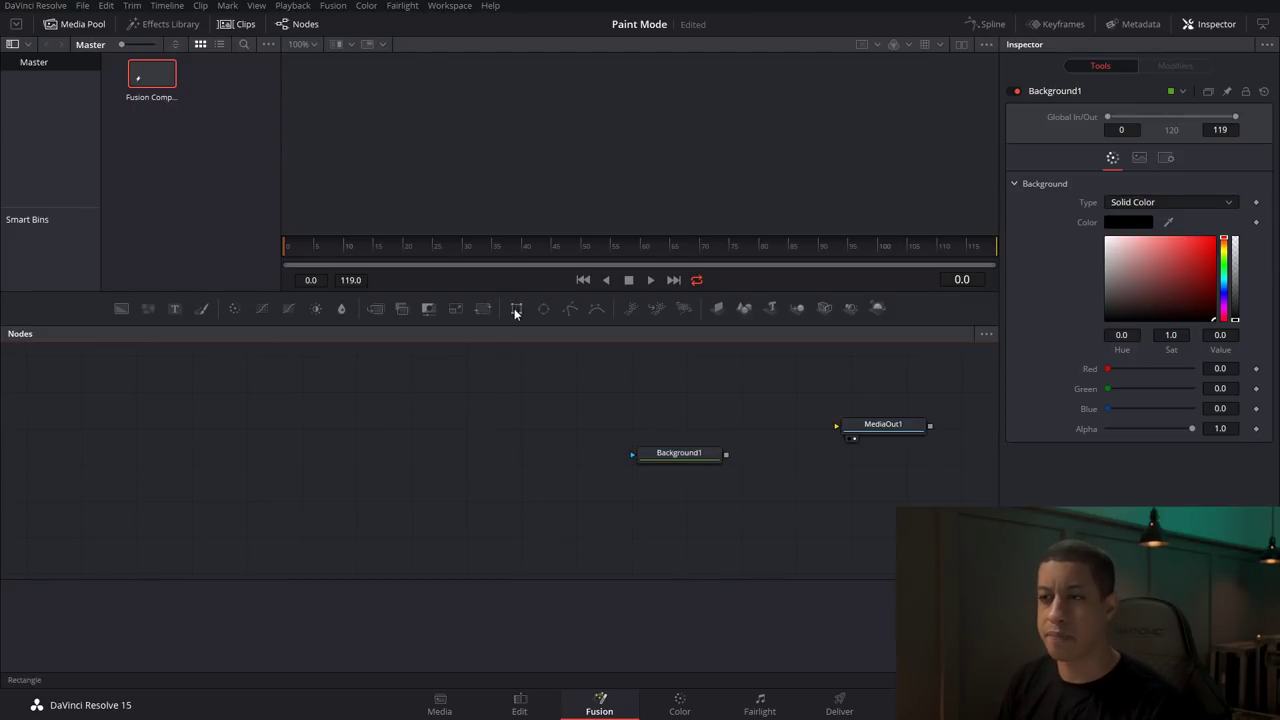
Add Rectangle and Ellipse mask nodes, then compare Rectangle1 and Ellipse1 settings
drag(515, 310, 490, 345)
drag(289, 465, 290, 466)
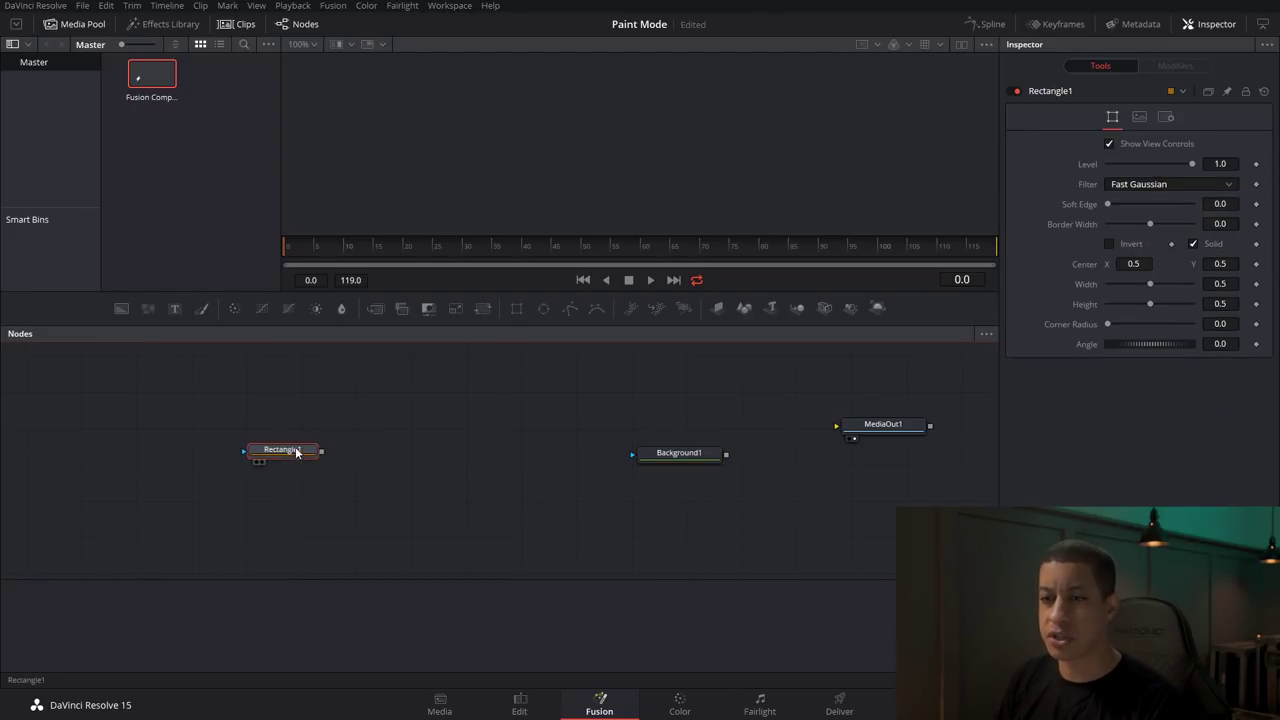
drag(543, 310, 460, 462)
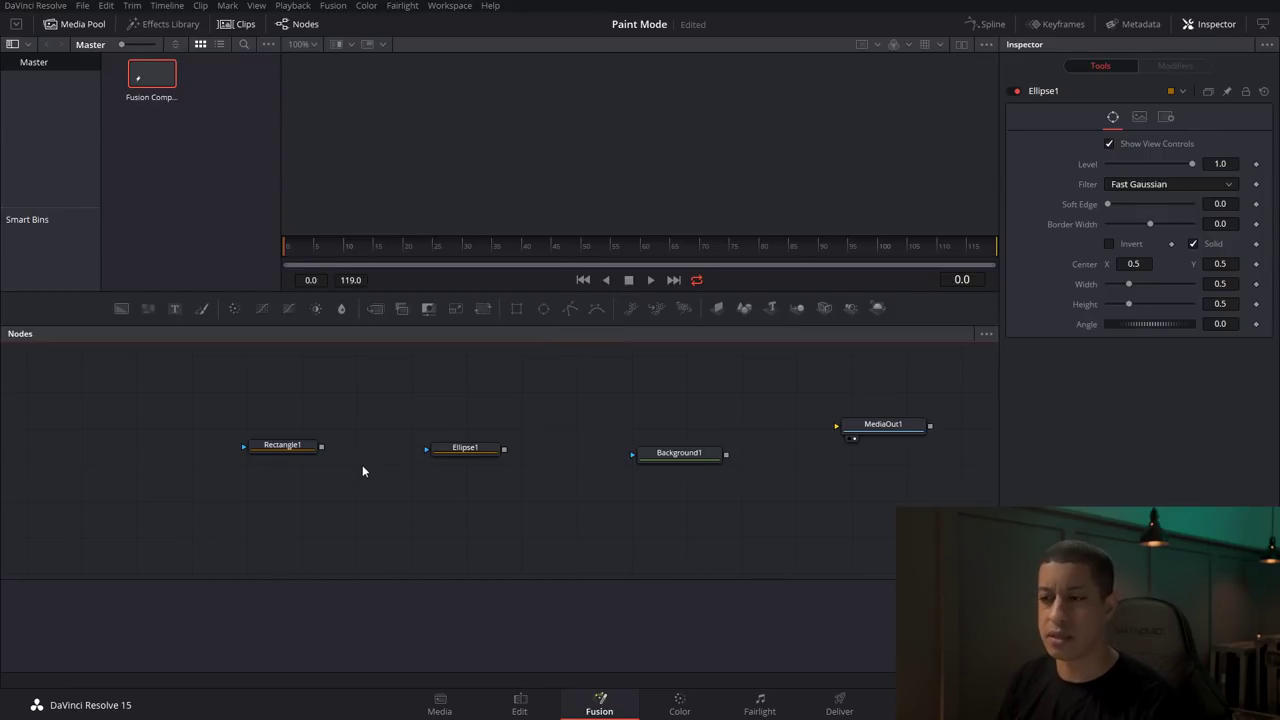
click(290, 445)
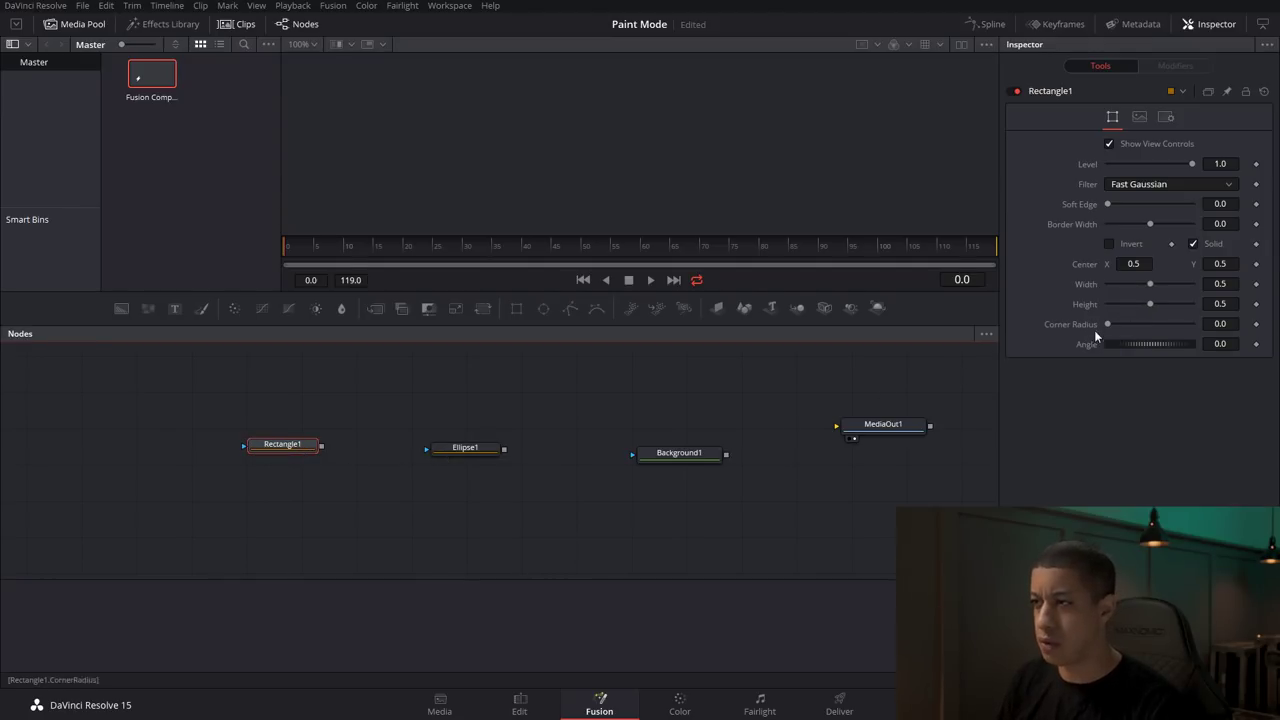
click(474, 458)
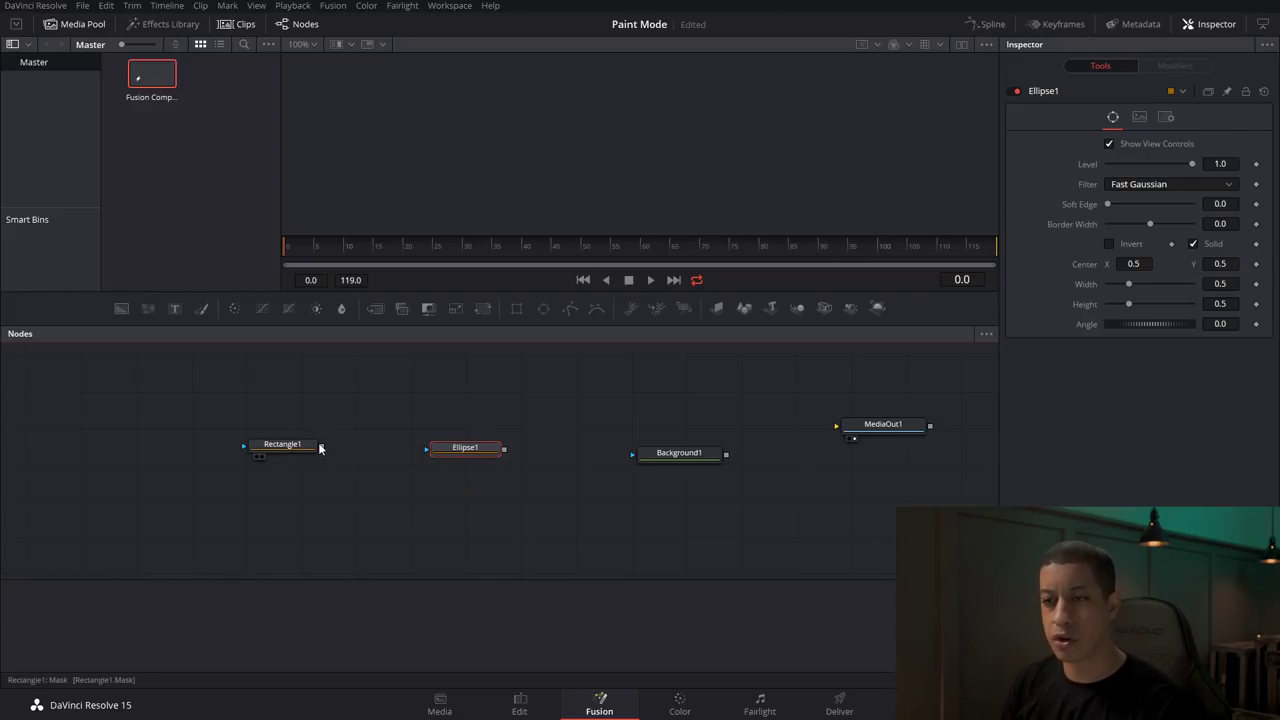
Connect Rectangle1 into Ellipse1, view Ellipse1, and try the Add paint mode
drag(322, 452, 455, 457)
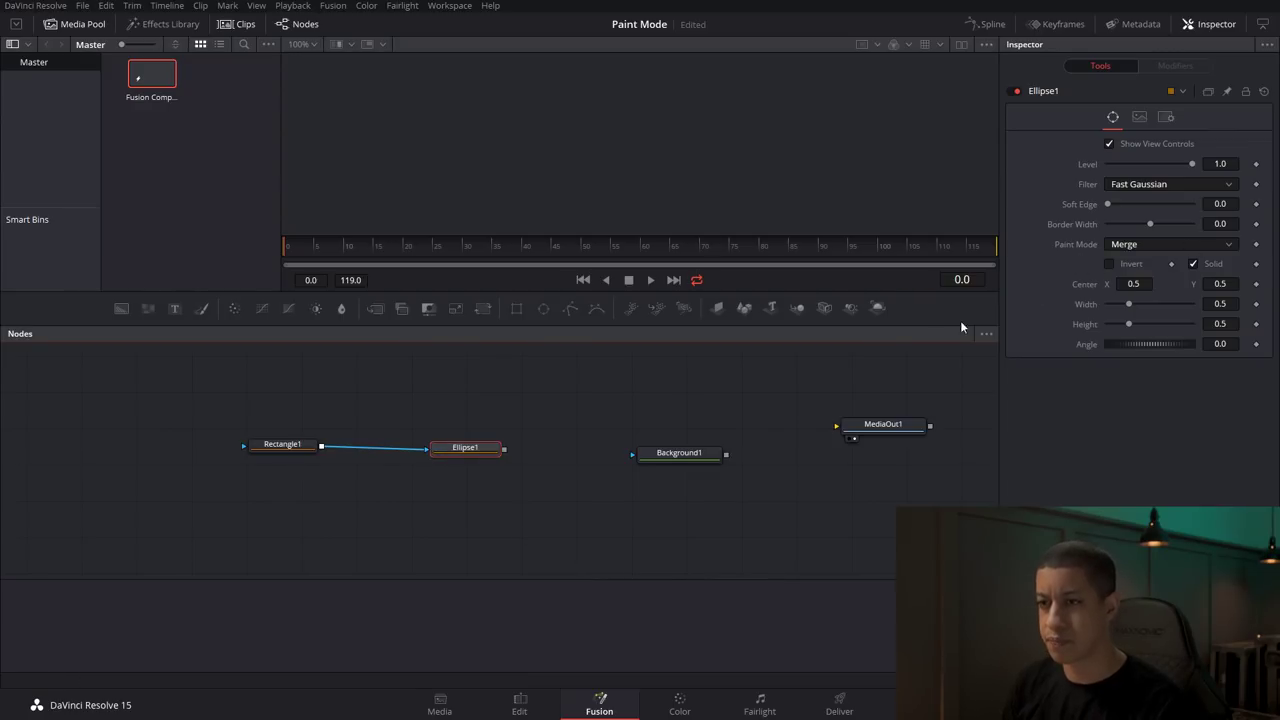
drag(470, 447, 565, 236)
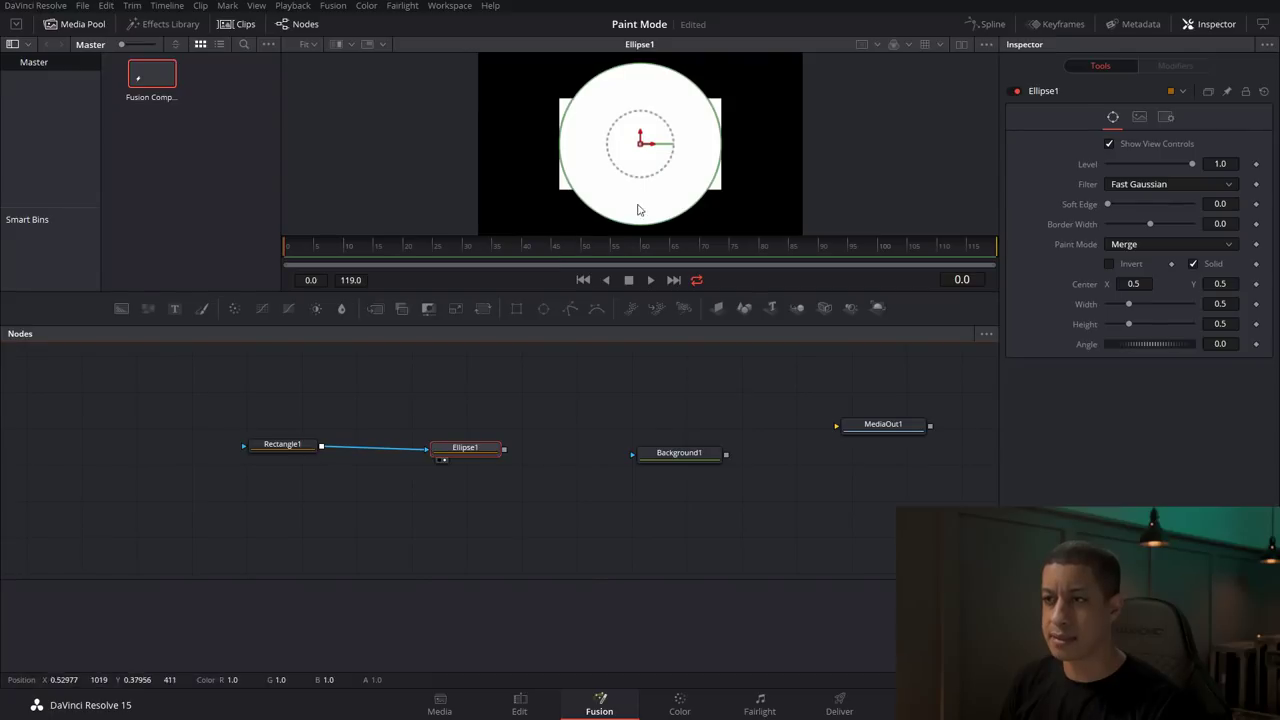
drag(674, 329, 565, 478)
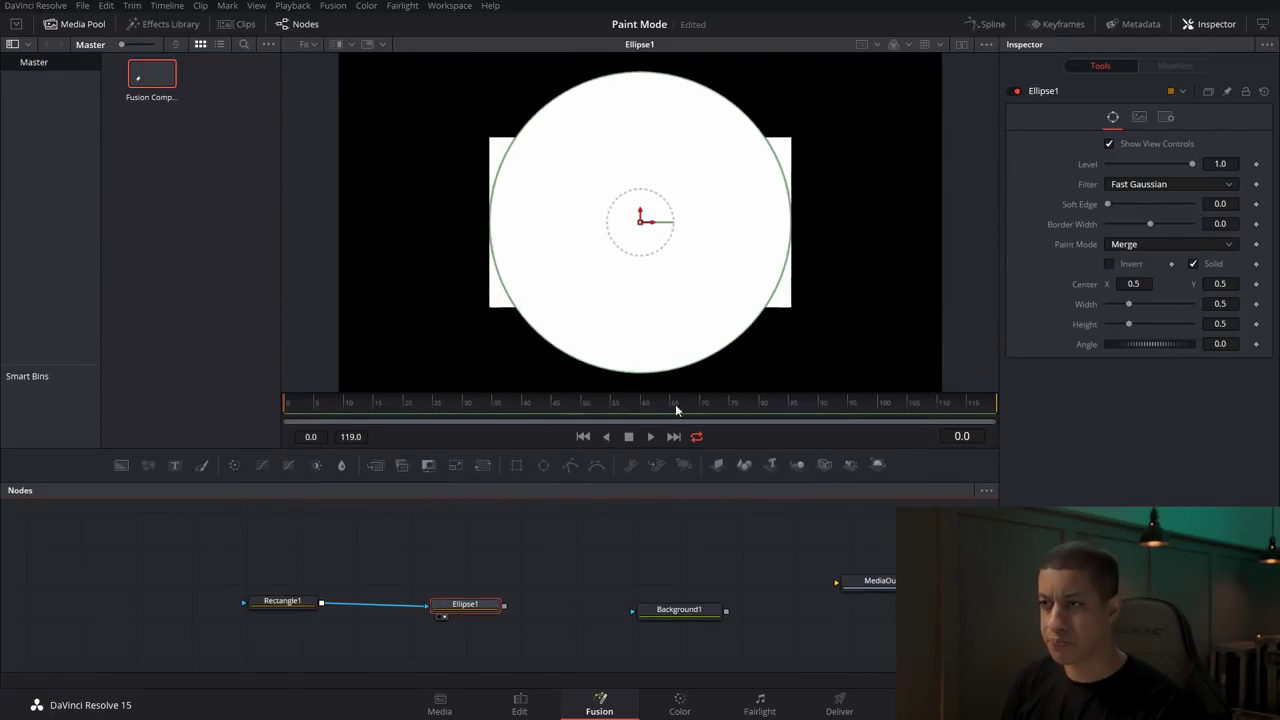
click(521, 545)
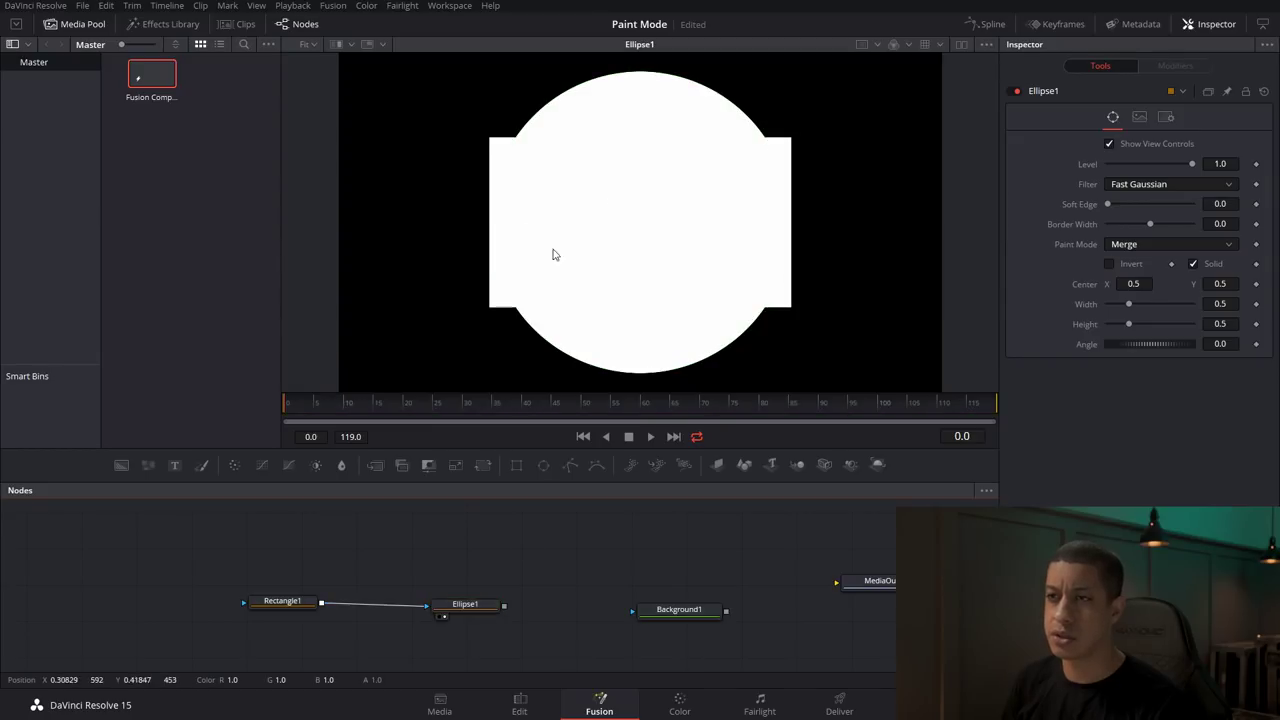
click(1174, 244)
click(1164, 273)
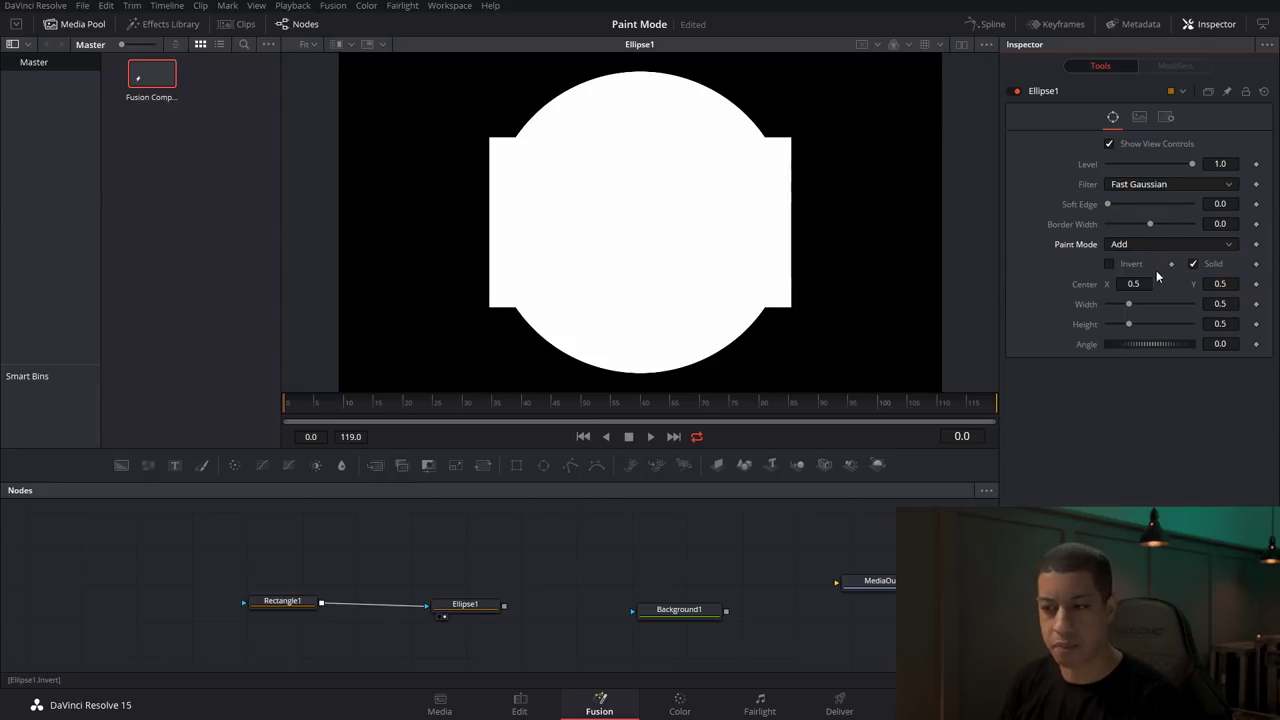
Connect Ellipse1 as Background1's mask, return paint mode to Merge, and view Ellipse1 and Rectangle1
drag(504, 606, 686, 343)
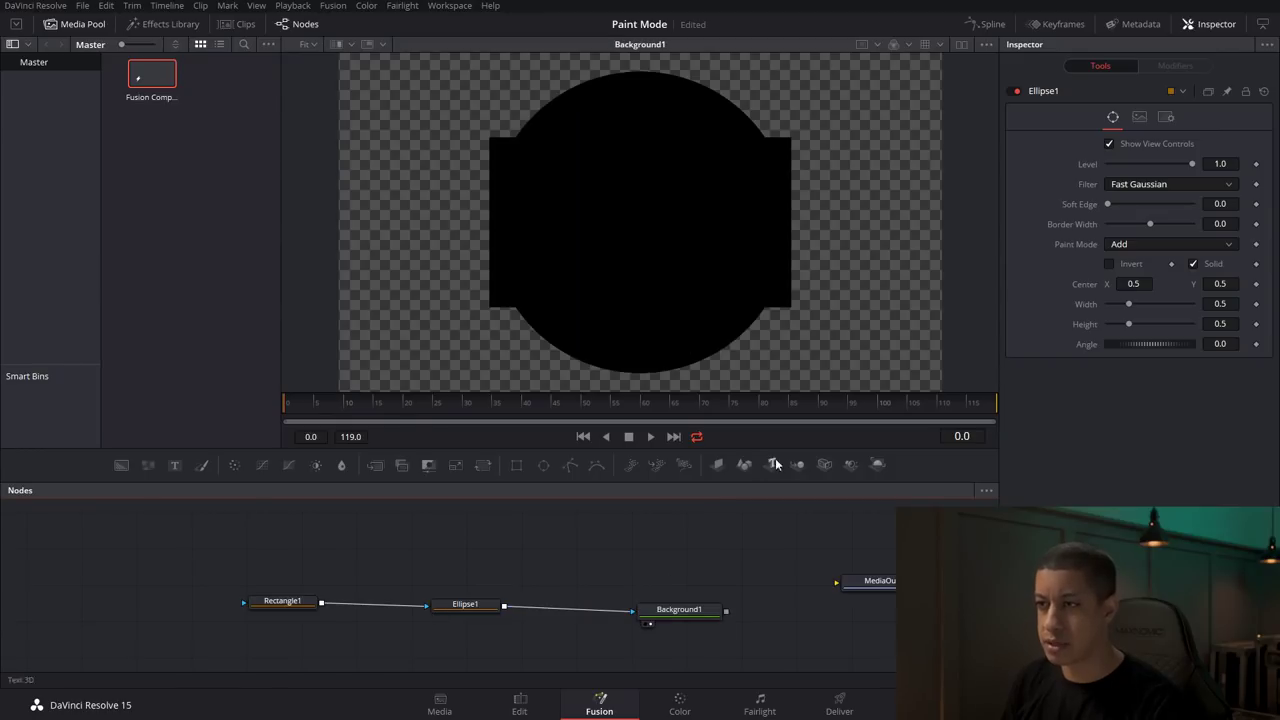
click(474, 606)
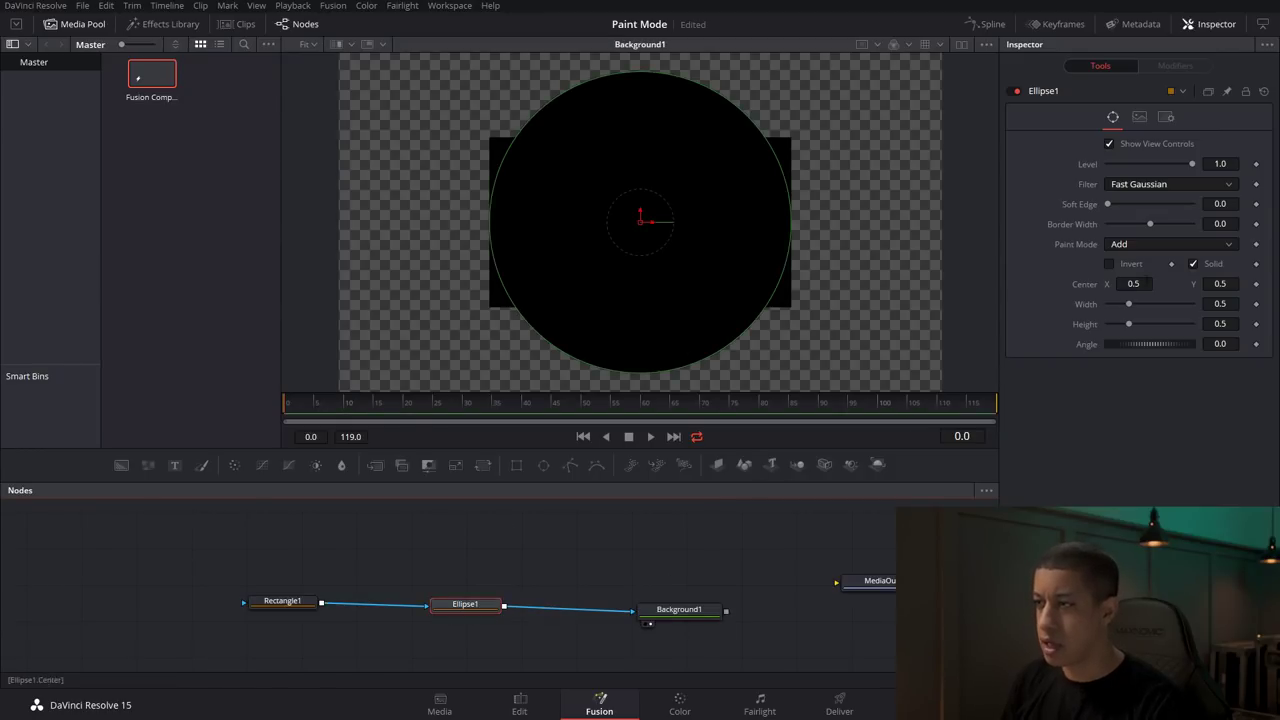
click(1150, 245)
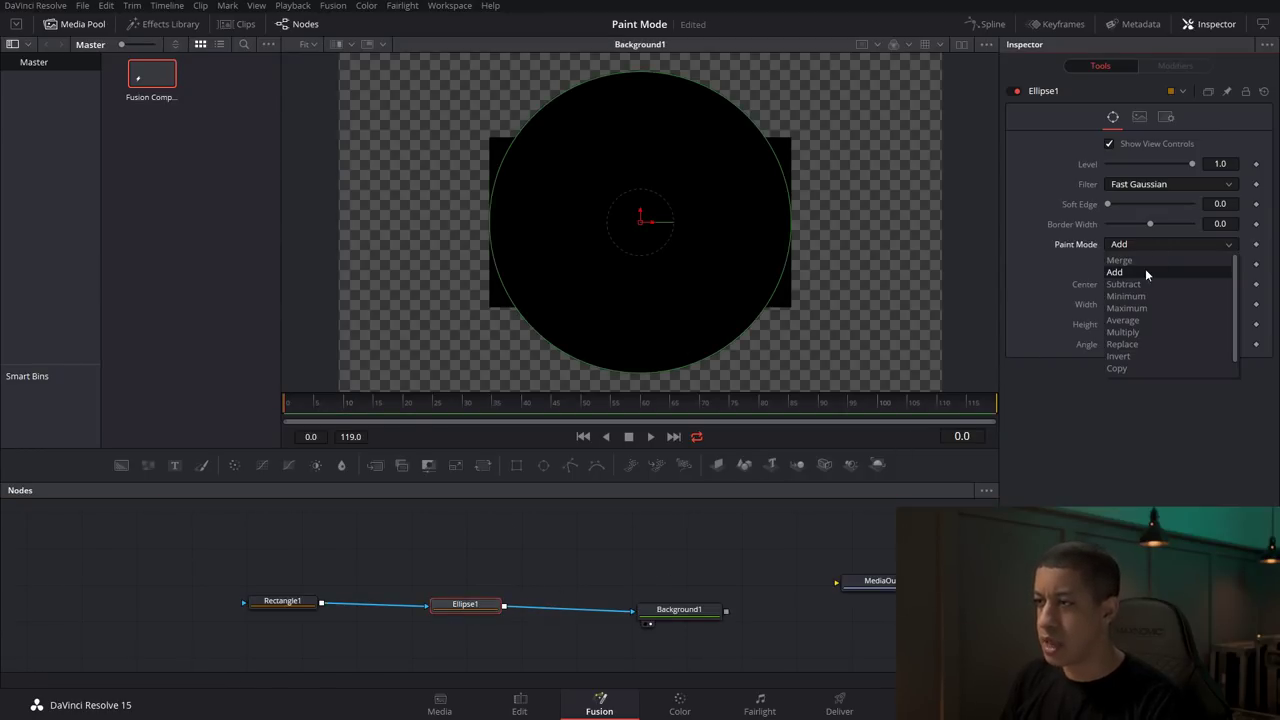
click(1145, 268)
click(750, 586)
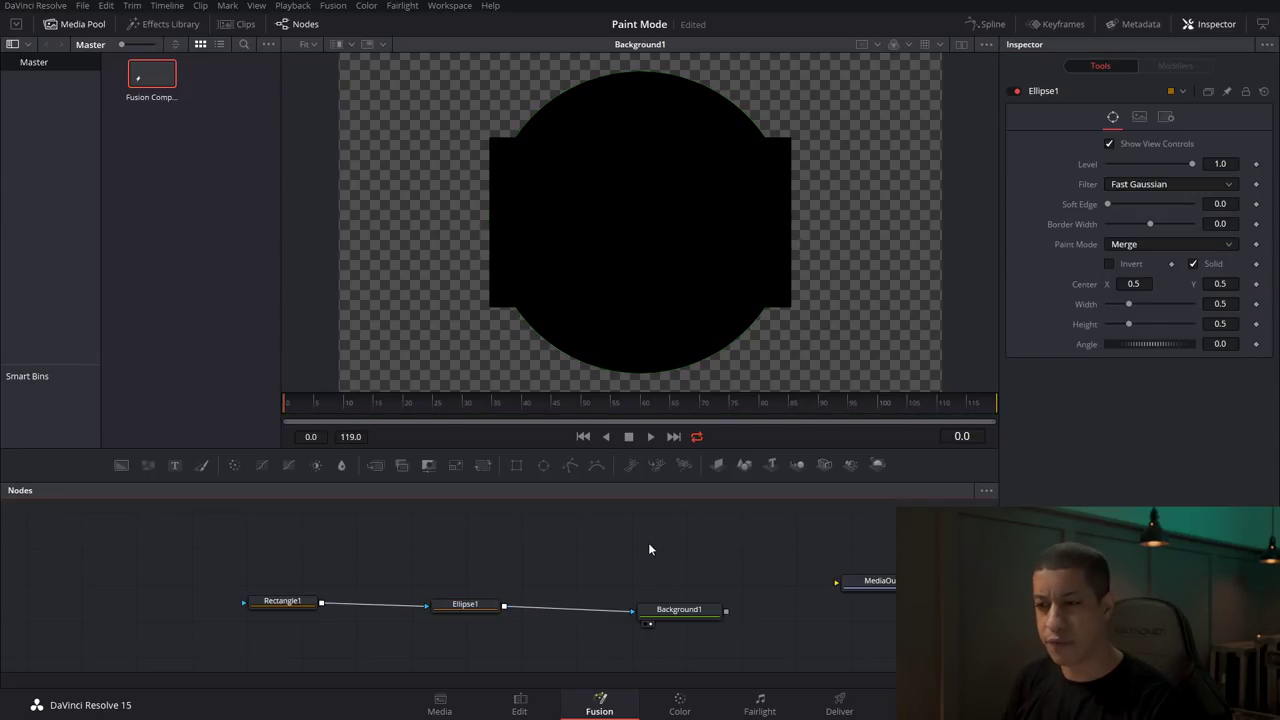
key(1)
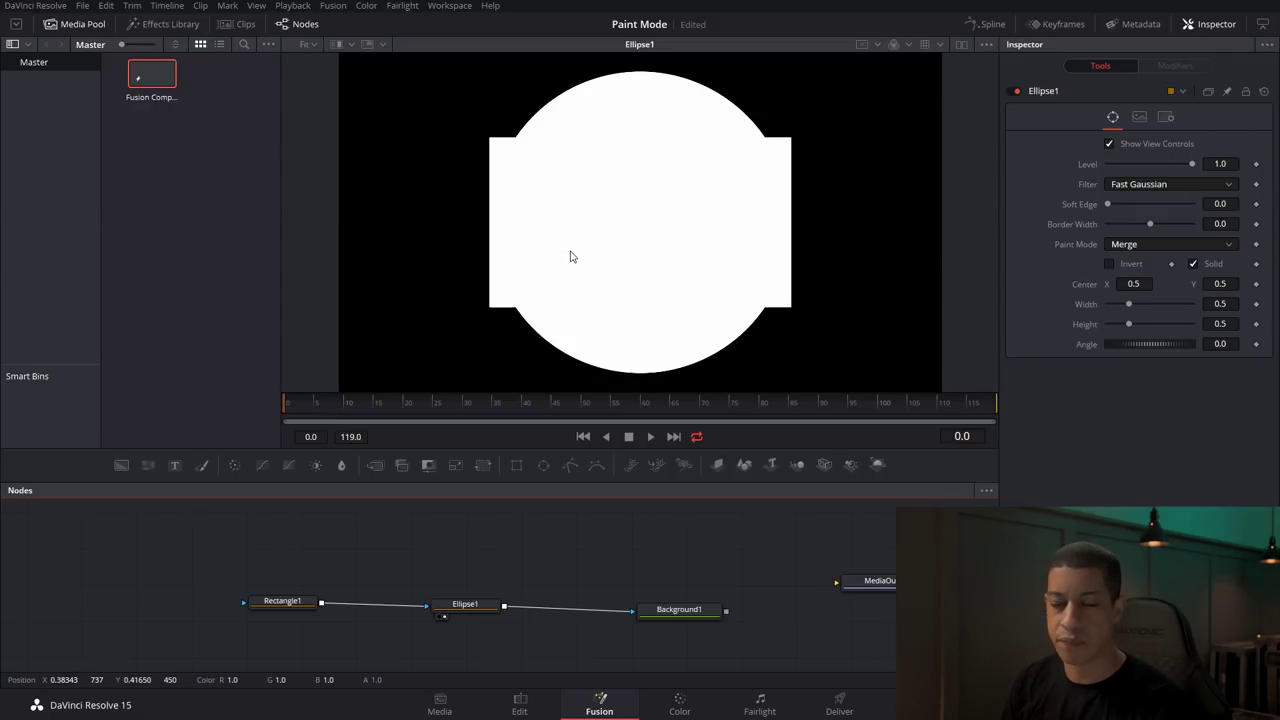
drag(272, 600, 503, 266)
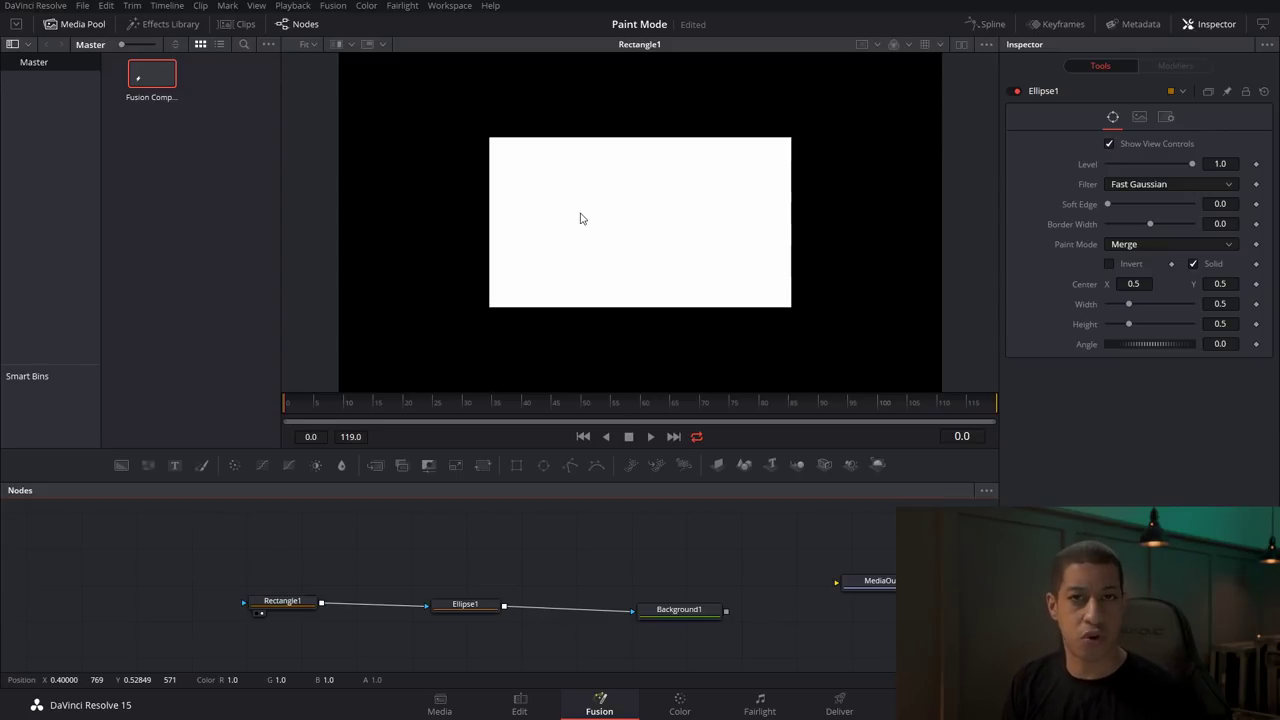
Set Rectangle1's Level to 0.5
click(462, 605)
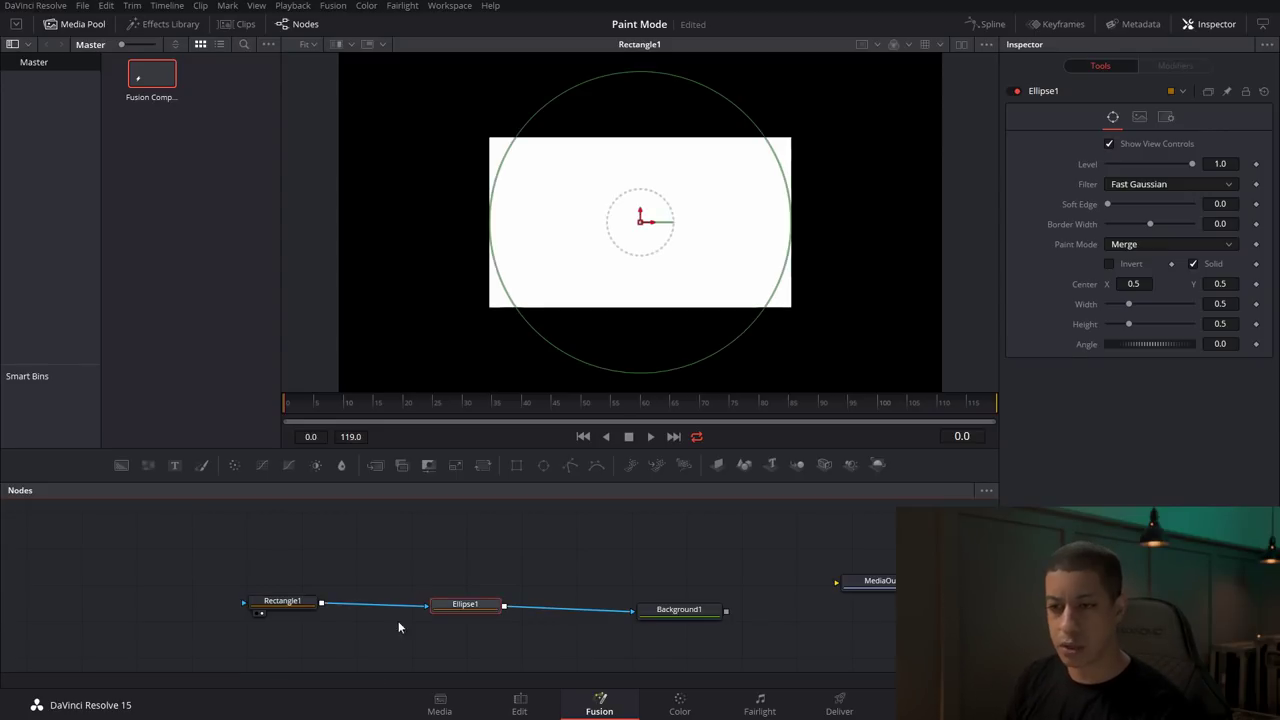
click(284, 605)
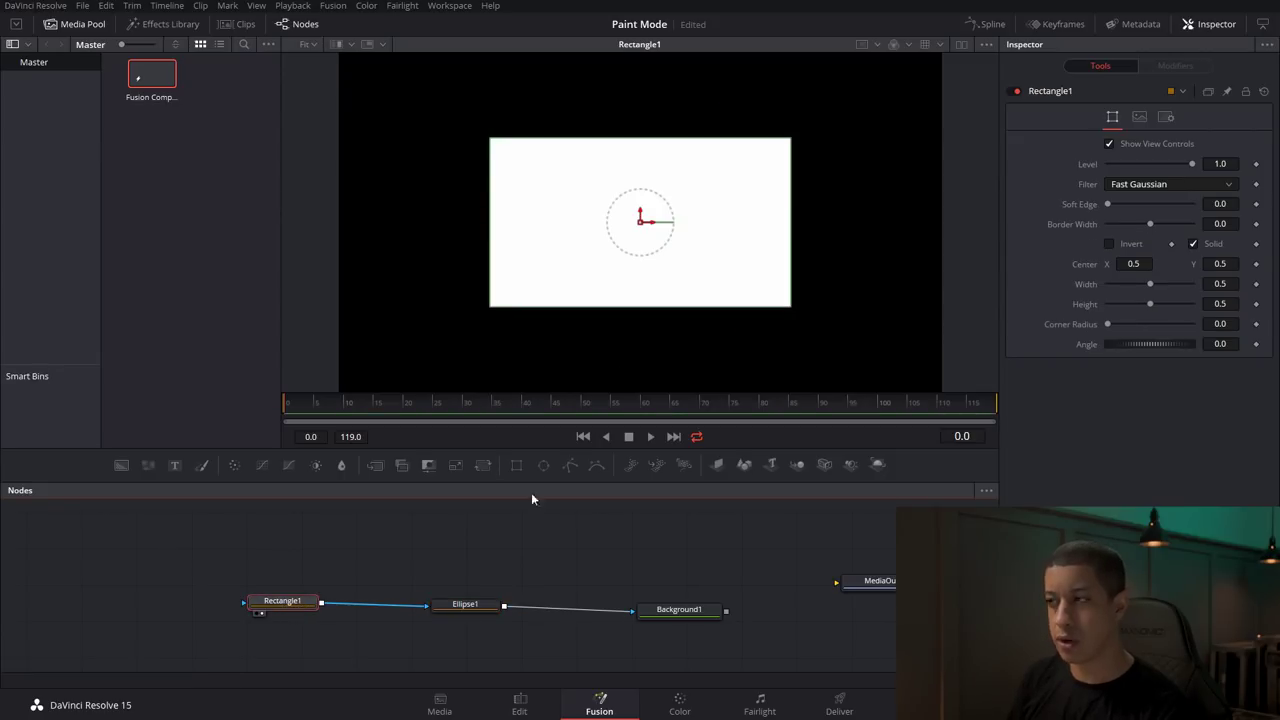
click(1220, 163)
text(0.5)
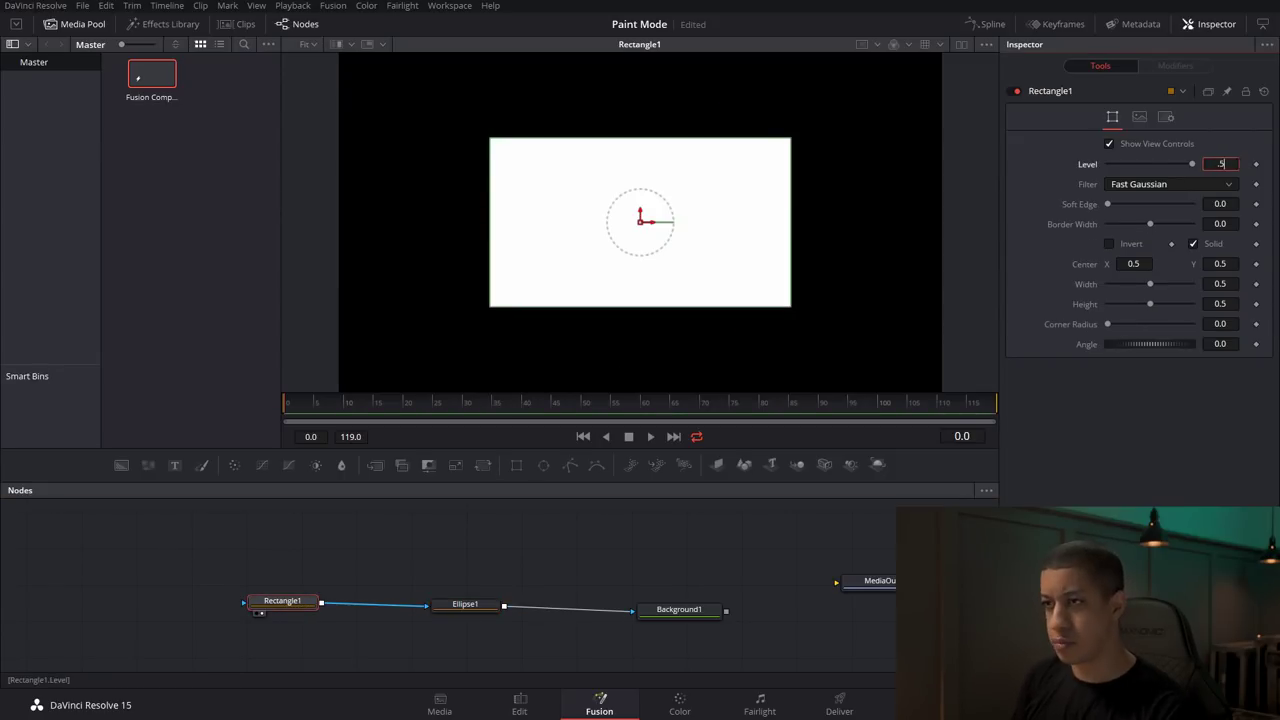
key(Tab)
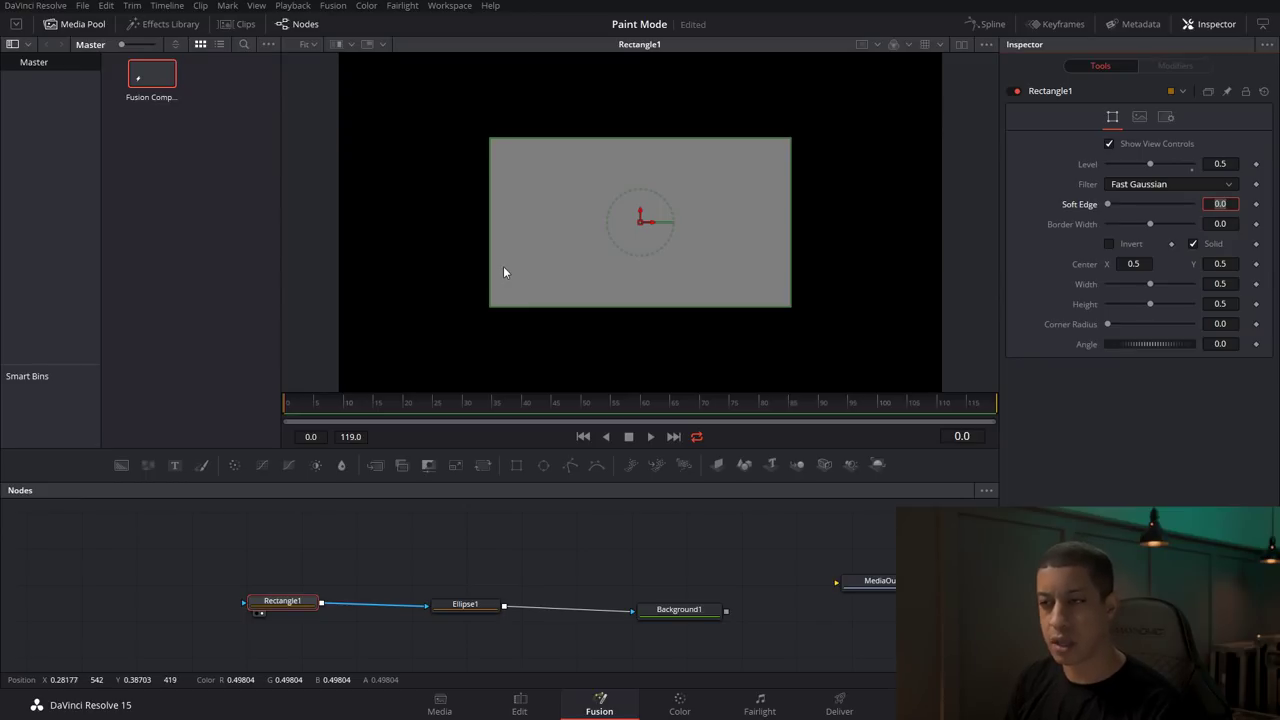
View Ellipse1's output and try its paint mode as Add, then Merge
click(469, 612)
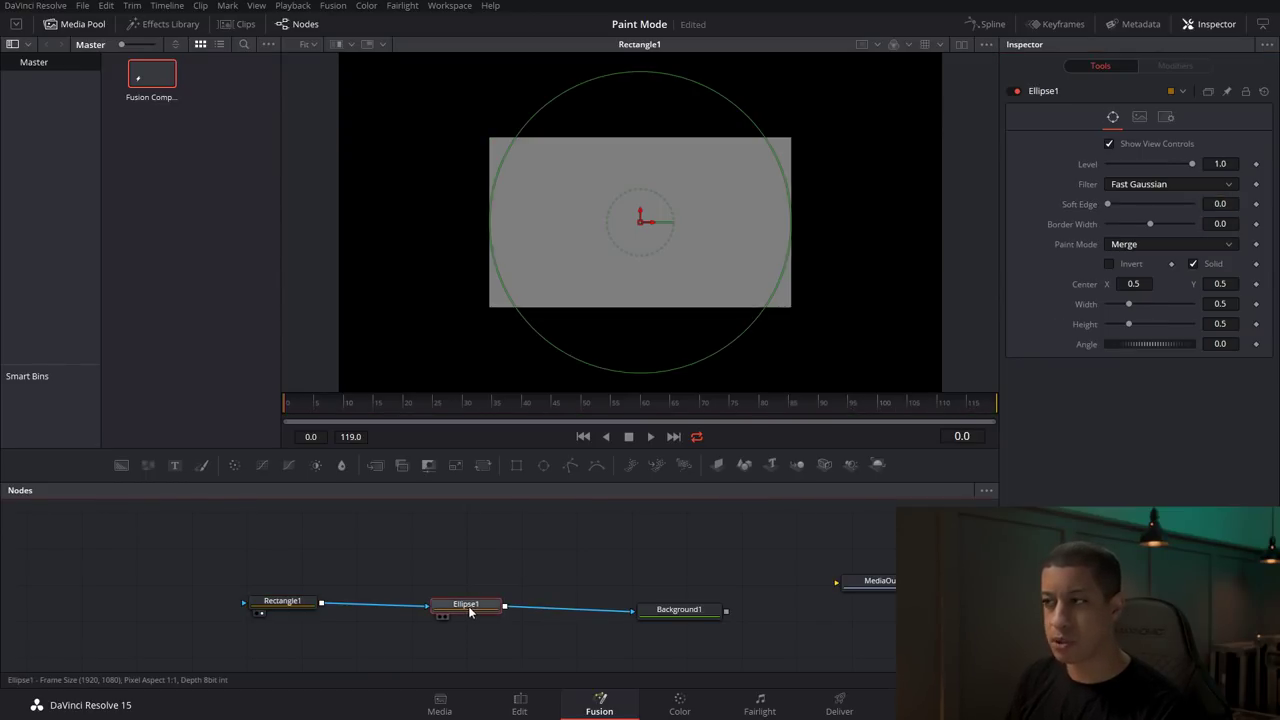
key(1)
click(553, 562)
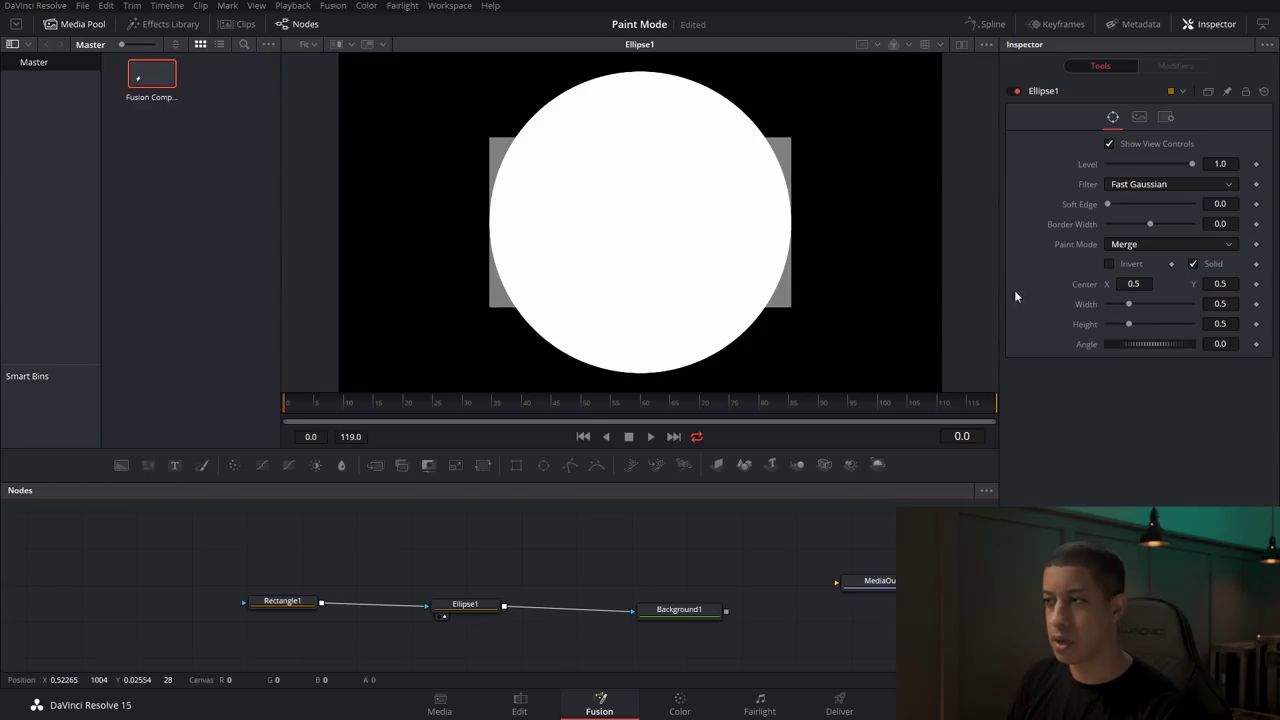
click(1120, 244)
click(1138, 273)
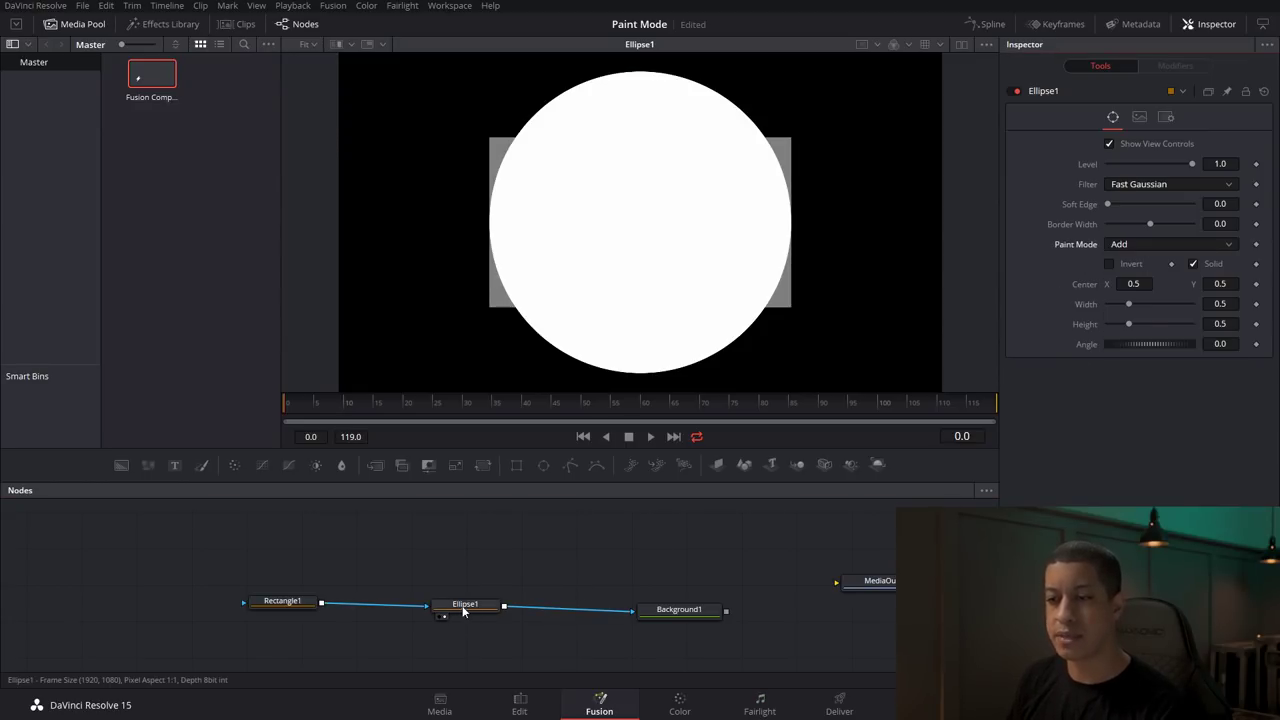
click(1132, 246)
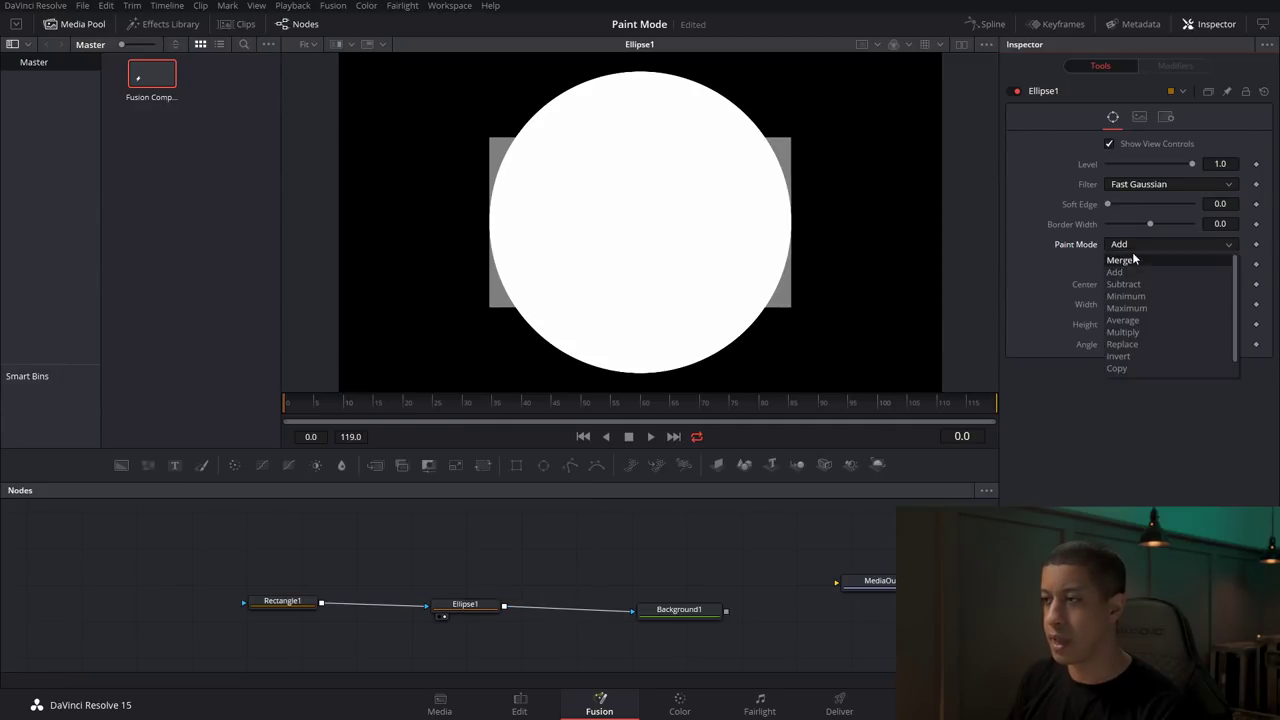
click(1133, 263)
Set Ellipse1's Level to 0.5 and its paint mode to Add
click(1220, 163)
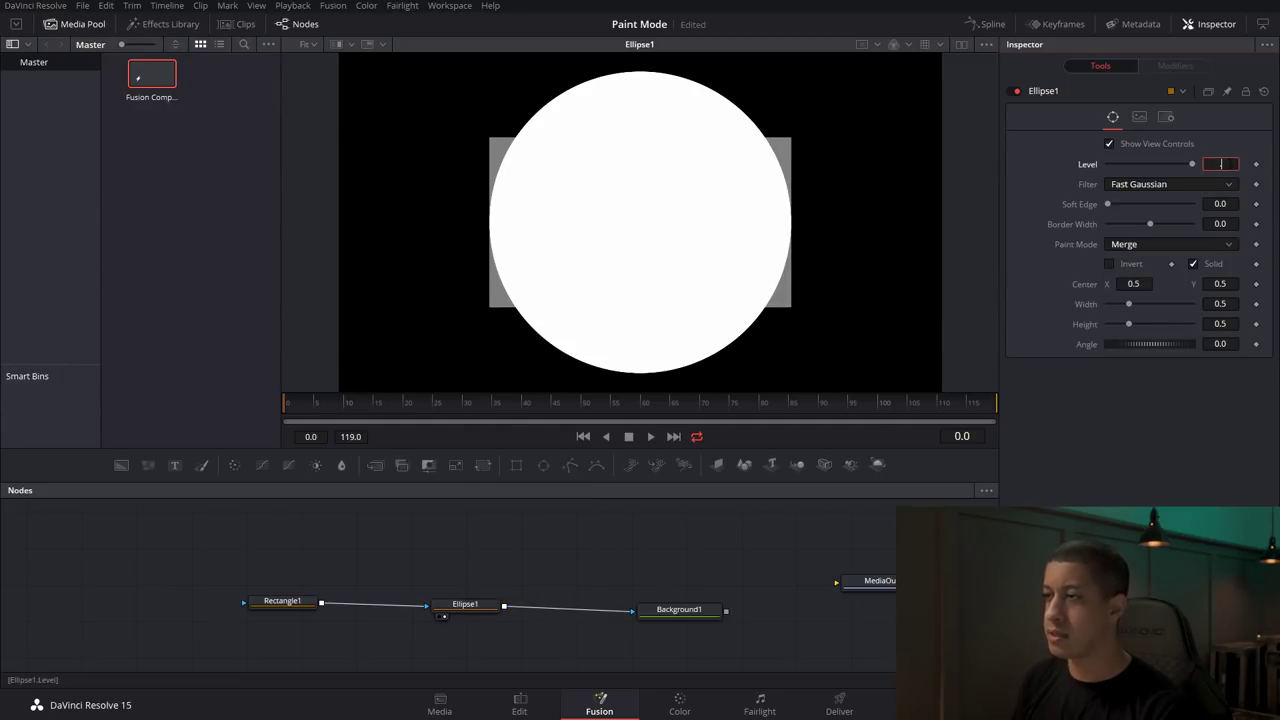
text(0.5)
key(Tab)
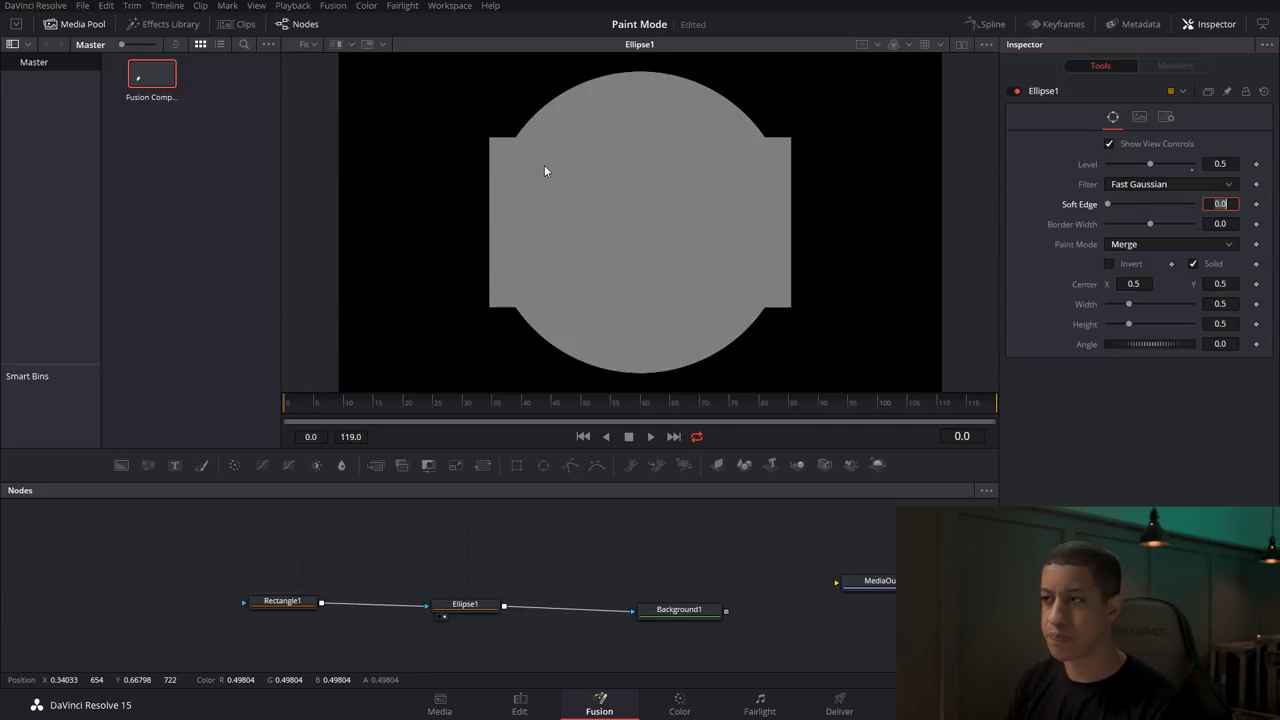
click(1137, 243)
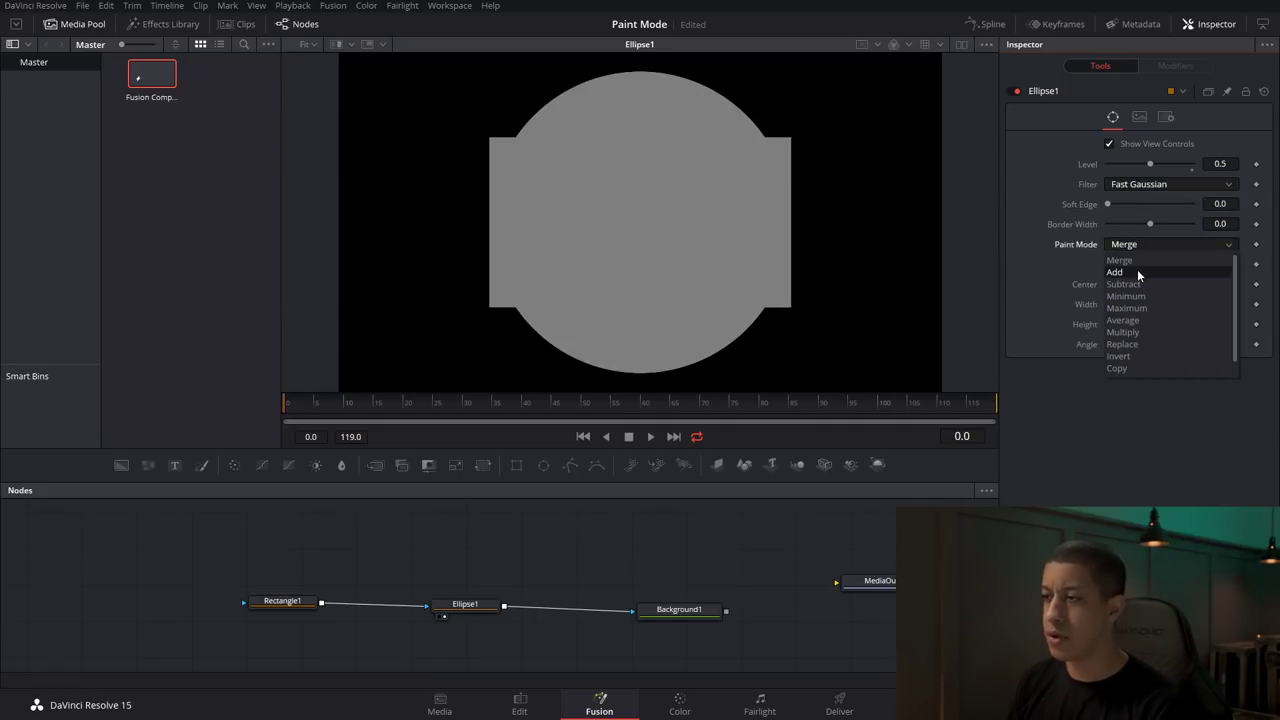
click(1137, 271)
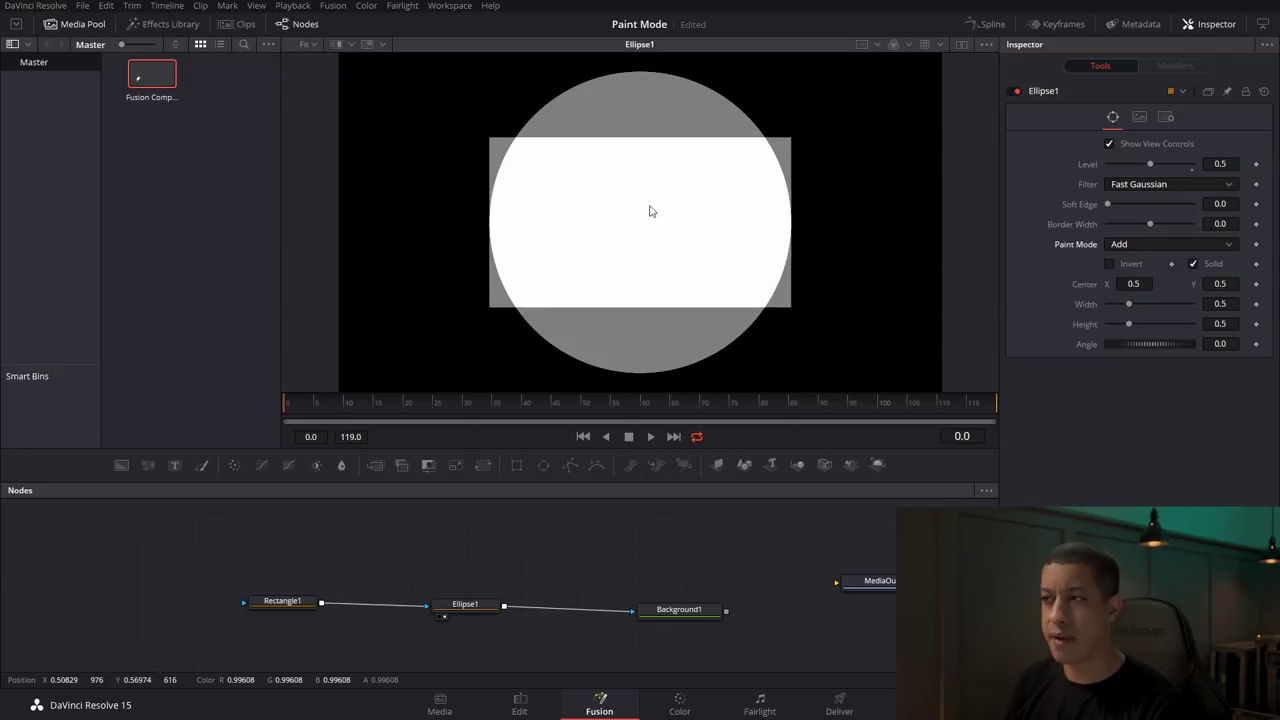
Toggle Ellipse1's paint mode between Merge and Add, then set it to Subtract
click(1141, 250)
click(1142, 259)
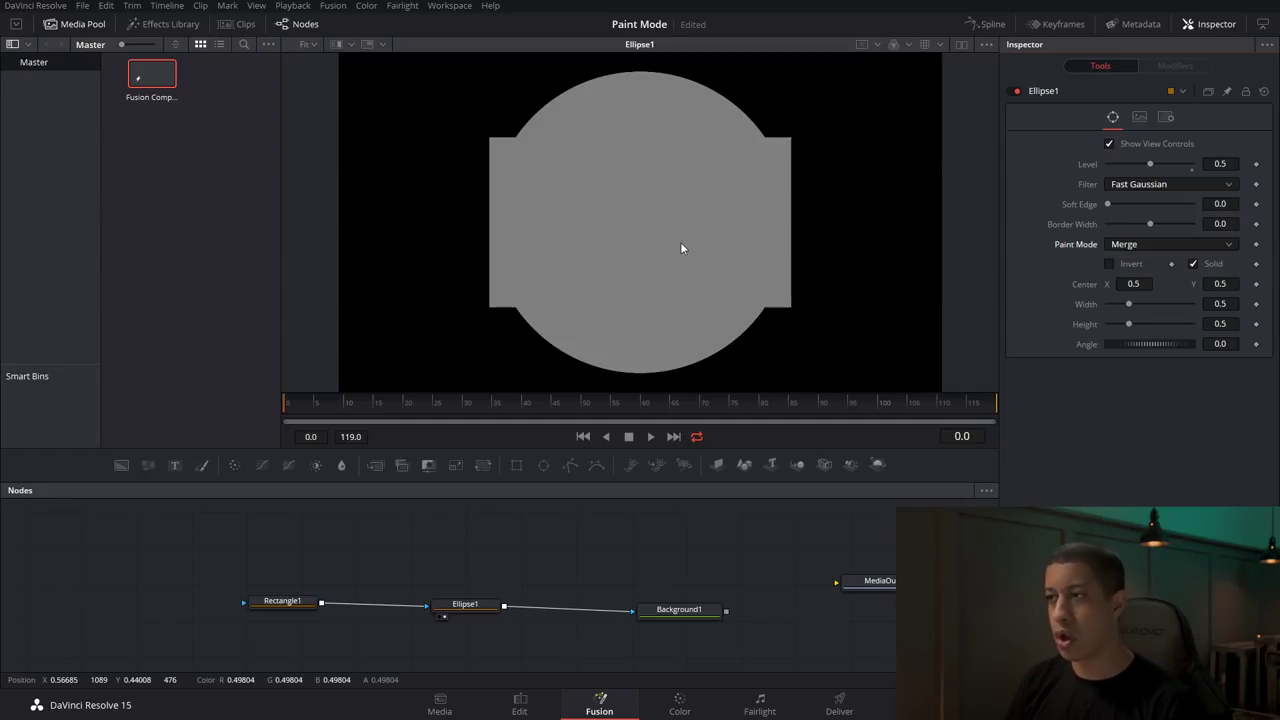
click(1140, 244)
click(1138, 270)
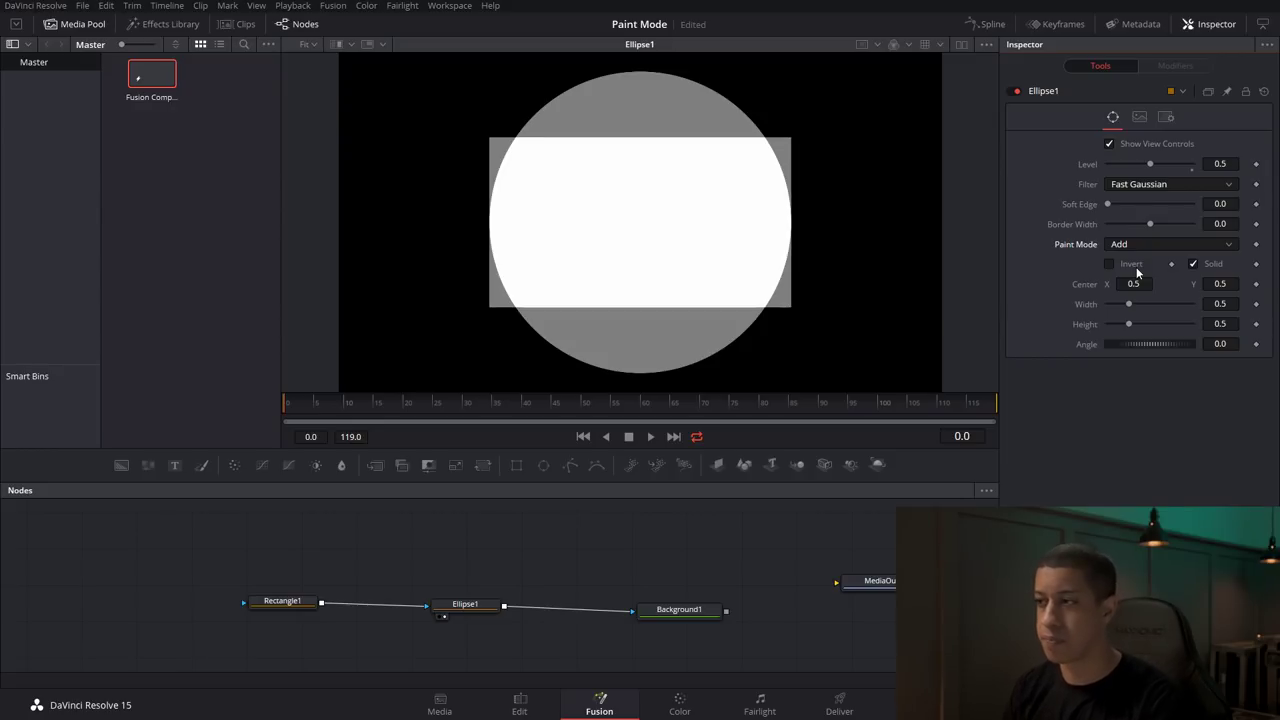
click(1154, 244)
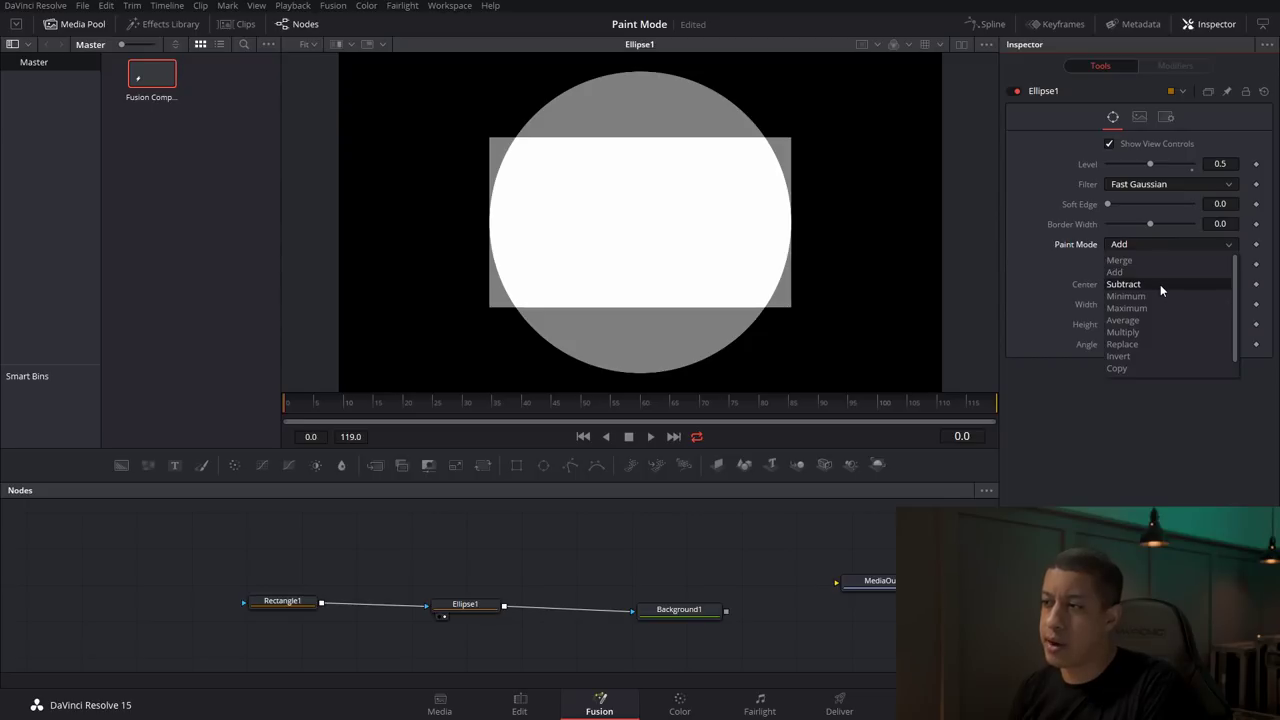
click(1160, 284)
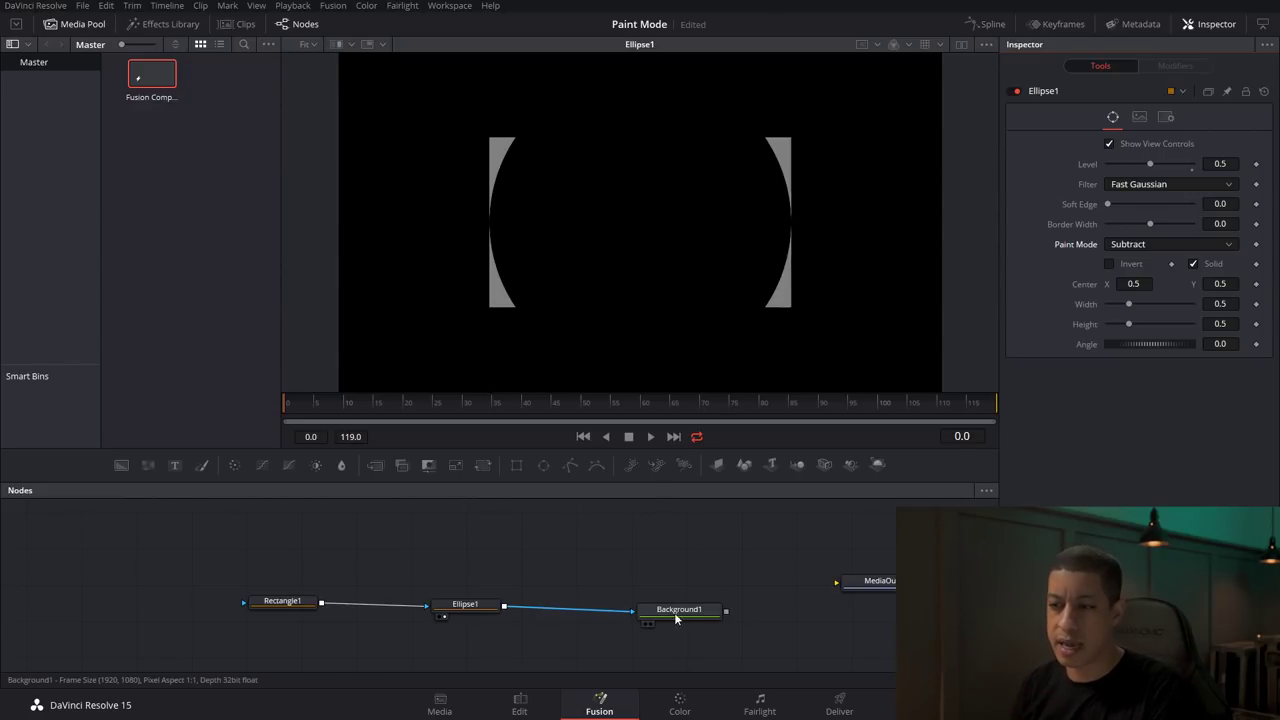
View Background1's output and inspect Background1, Ellipse1's paint modes and Rectangle1
key(1)
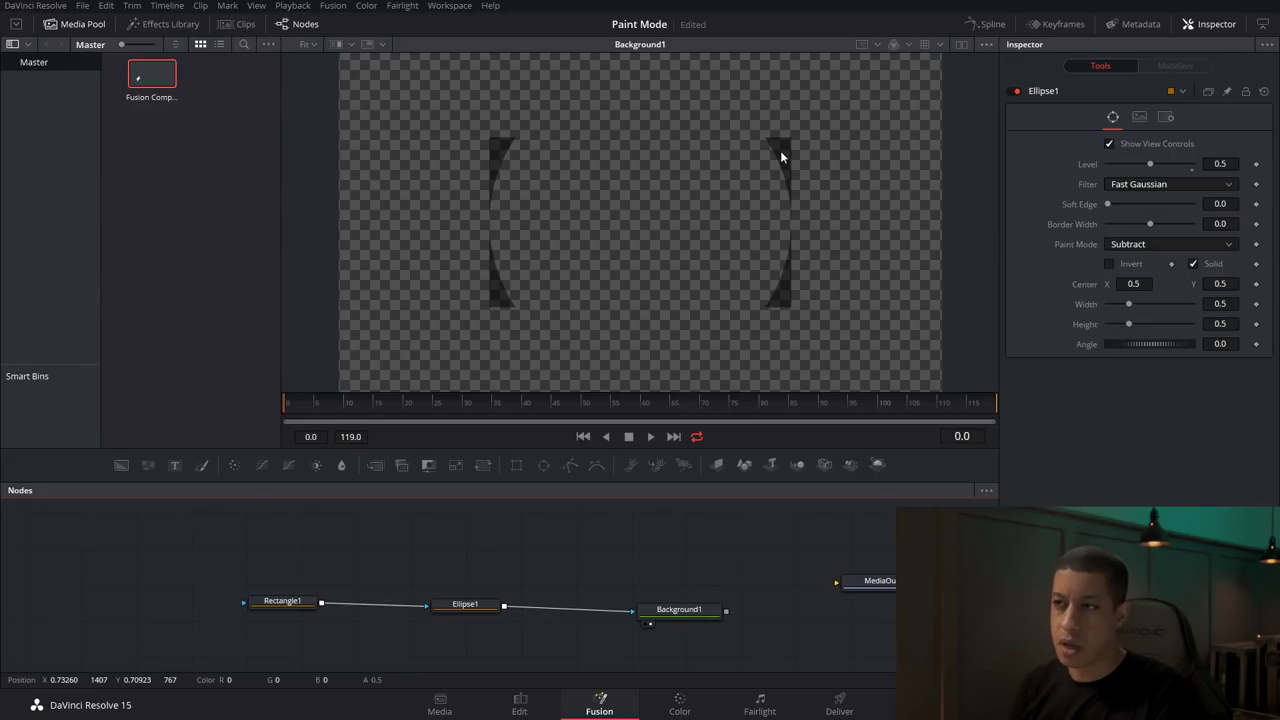
click(700, 612)
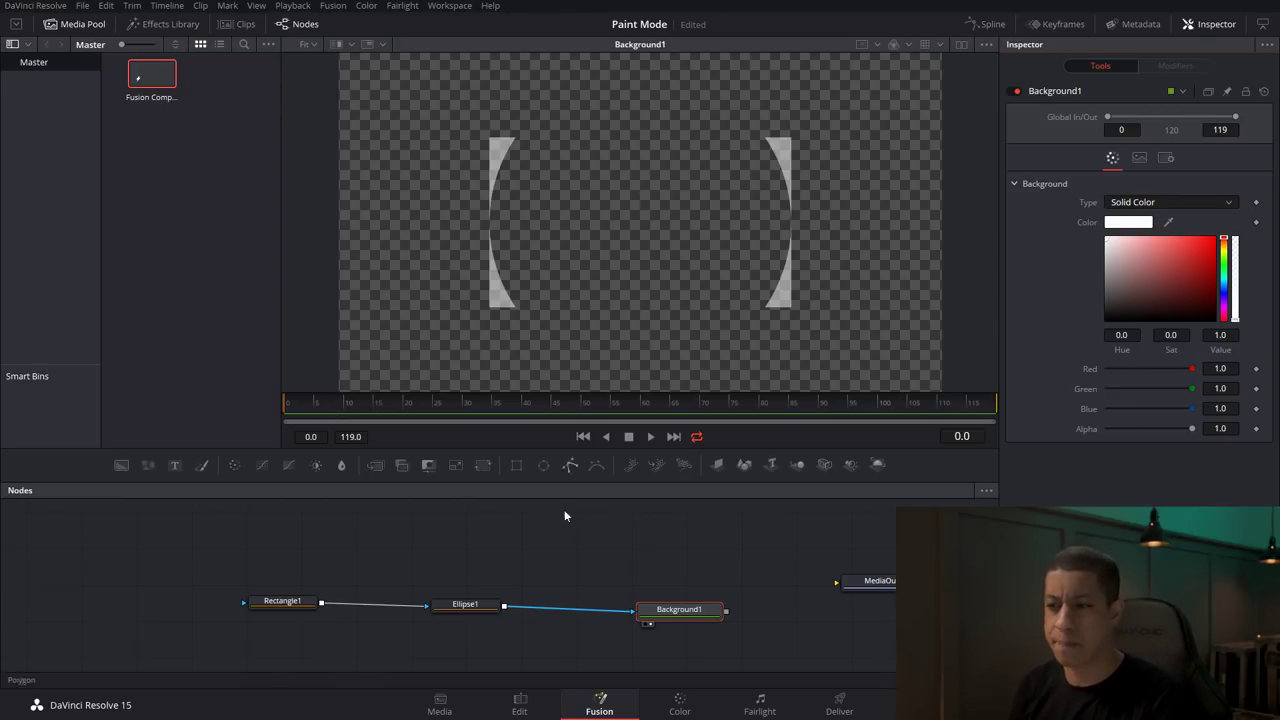
click(452, 606)
click(1164, 246)
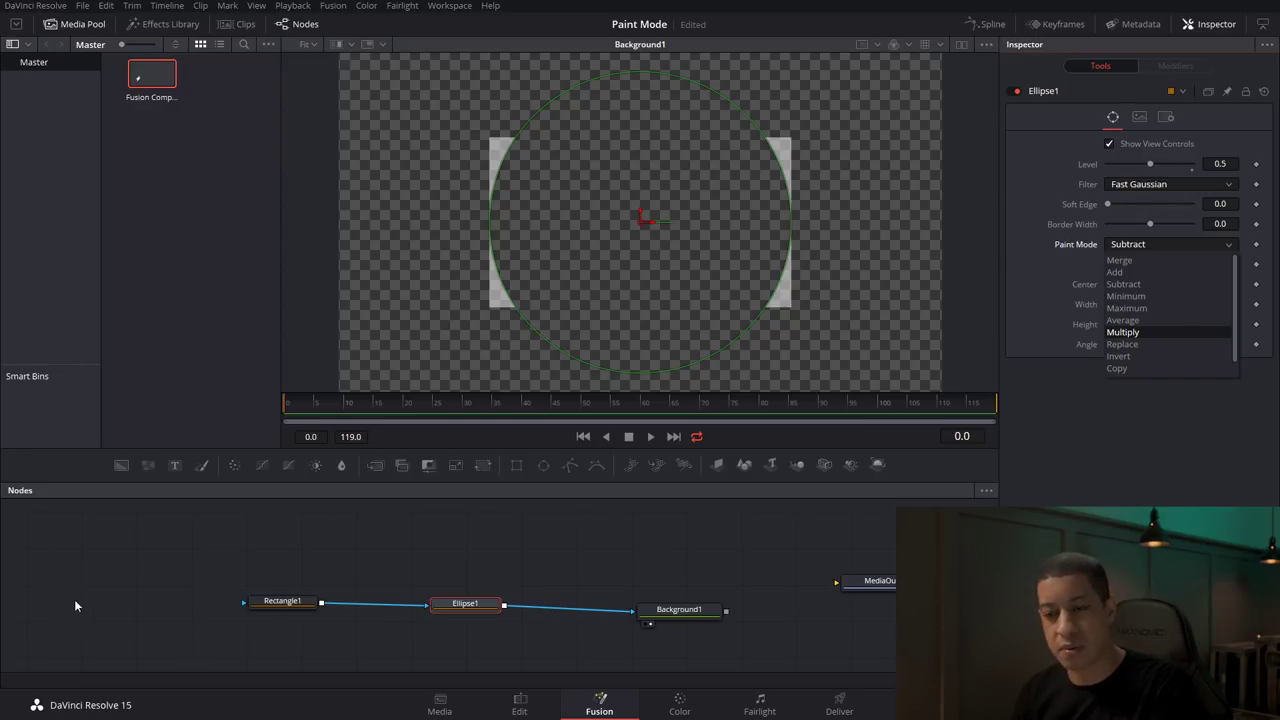
click(268, 605)
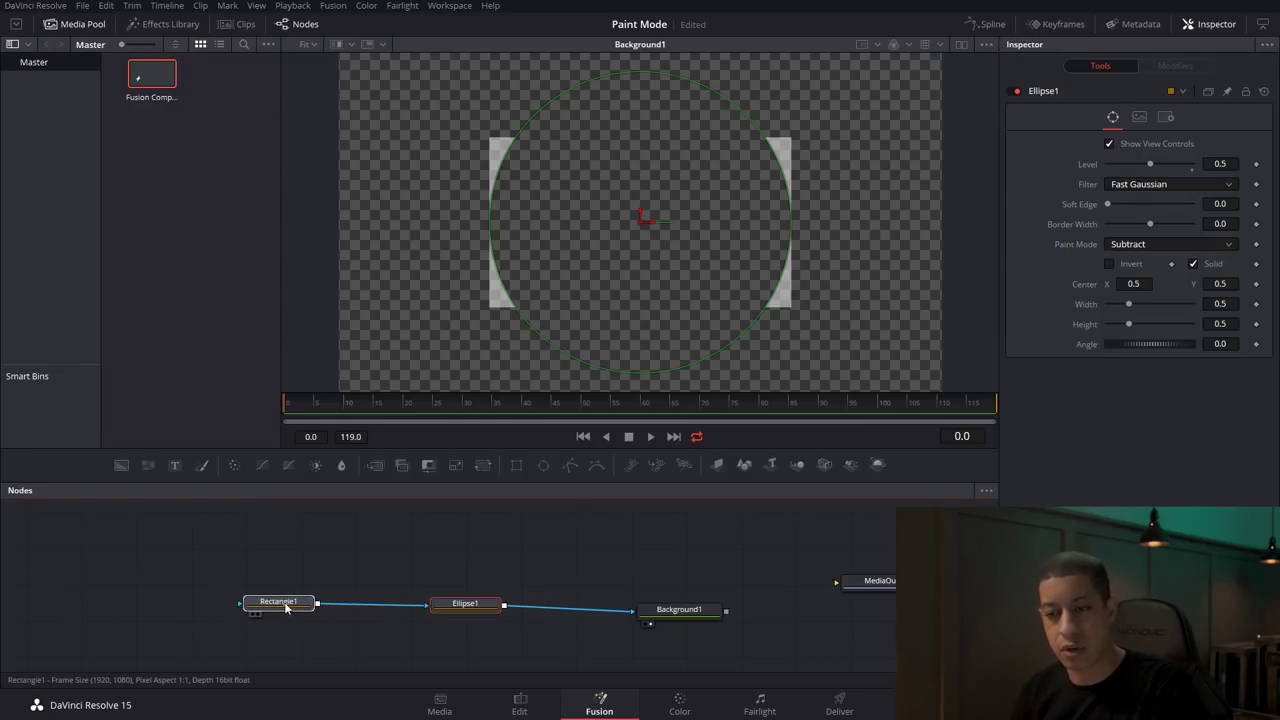
click(295, 606)
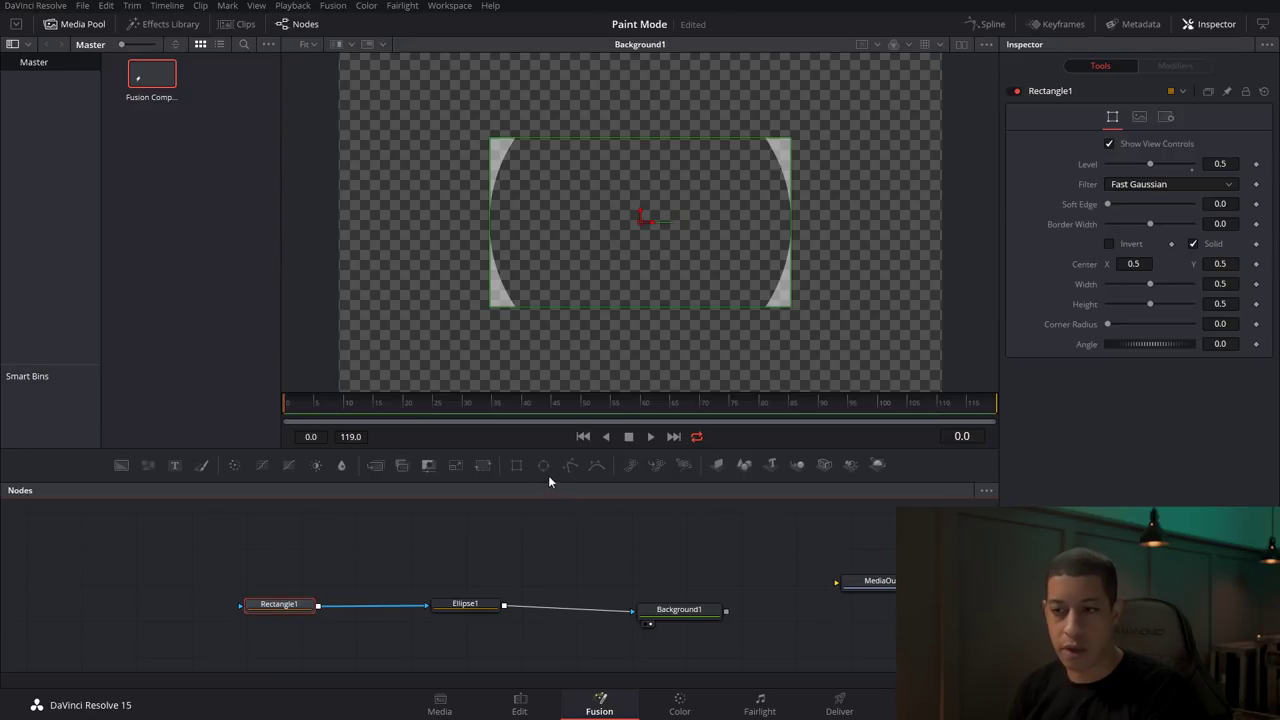
Add an Ellipse2 node, disconnect it from Rectangle1's input, and reselect Ellipse1
drag(106, 604, 280, 606)
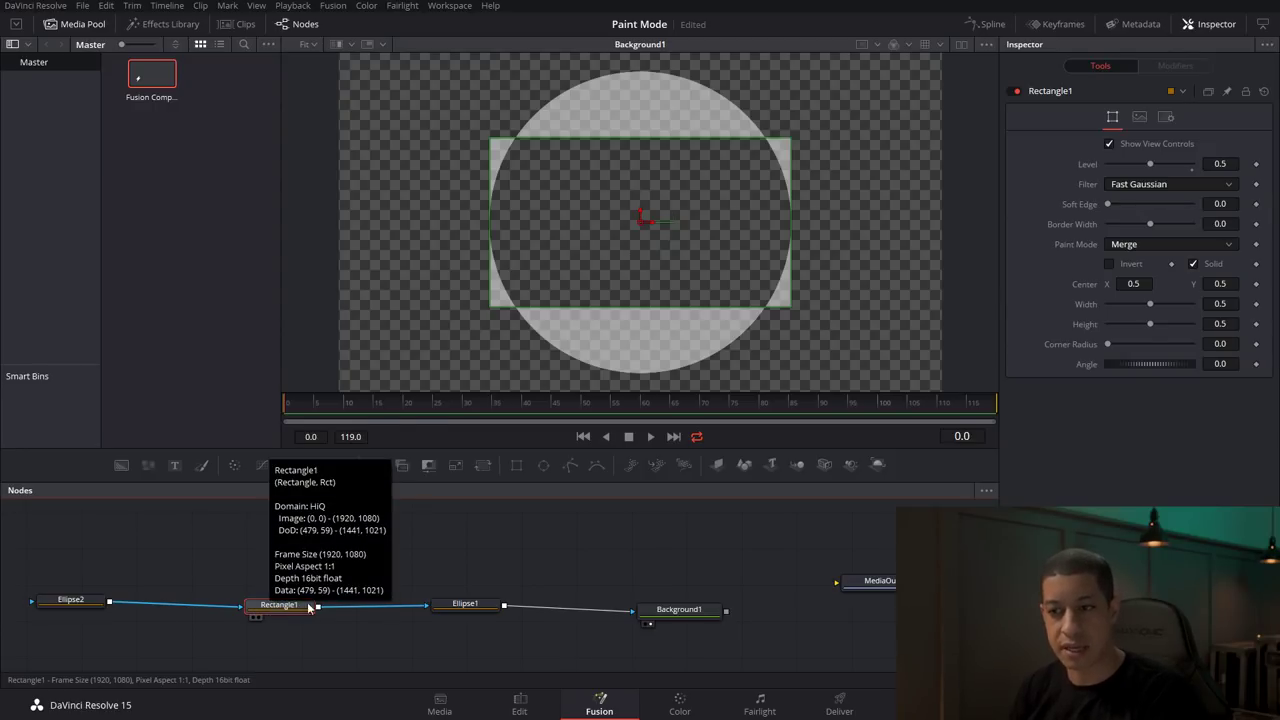
drag(240, 605, 210, 607)
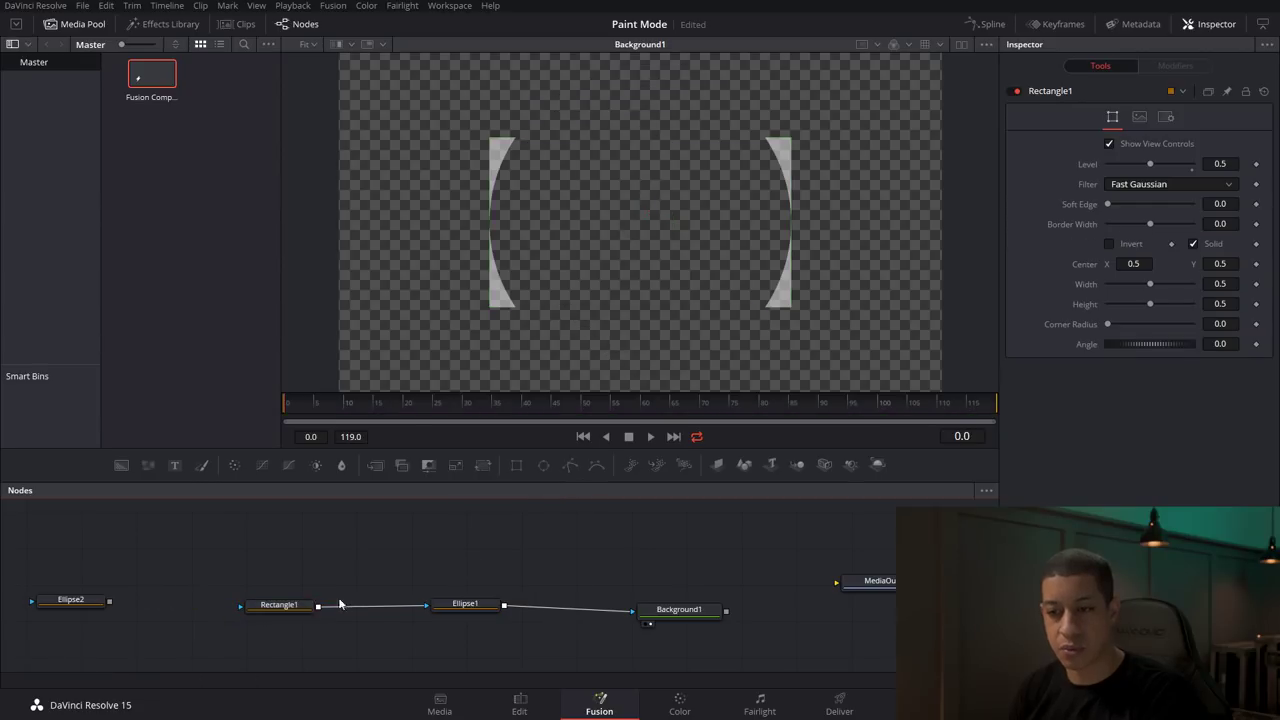
click(455, 609)
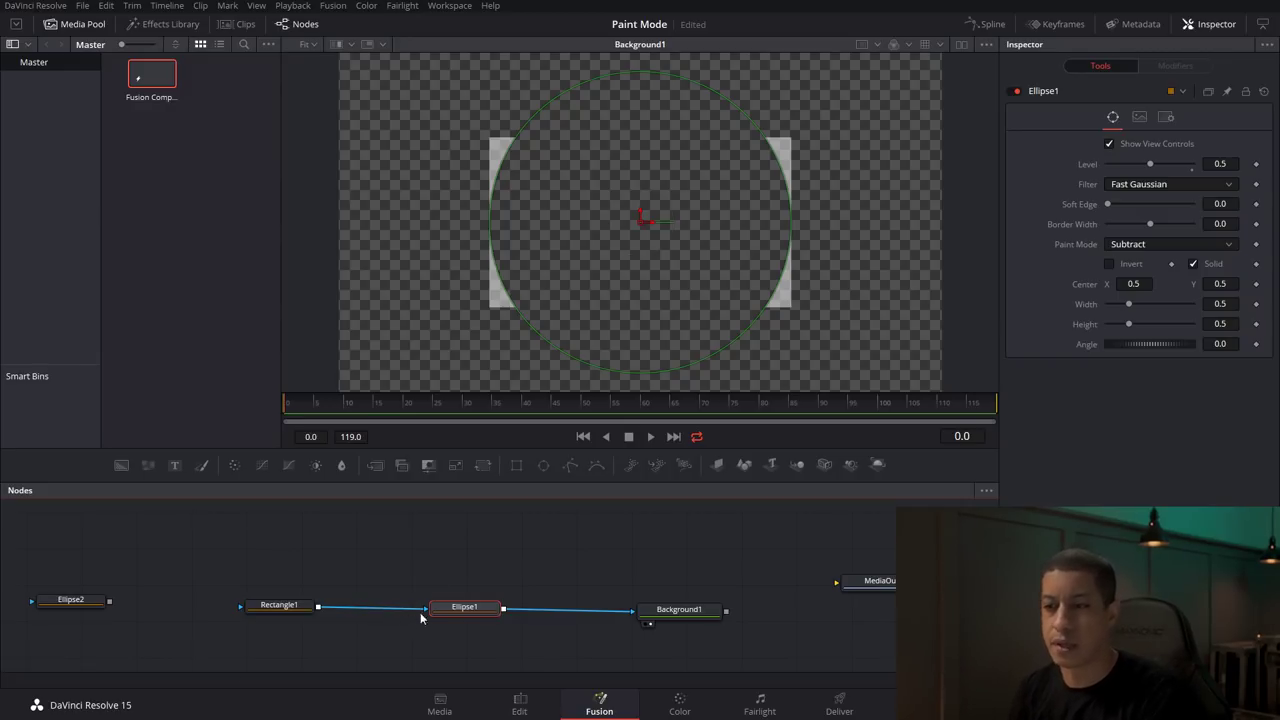
Compare Ellipse1's Minimum (intersection) and Maximum (union) paint modes
click(1186, 246)
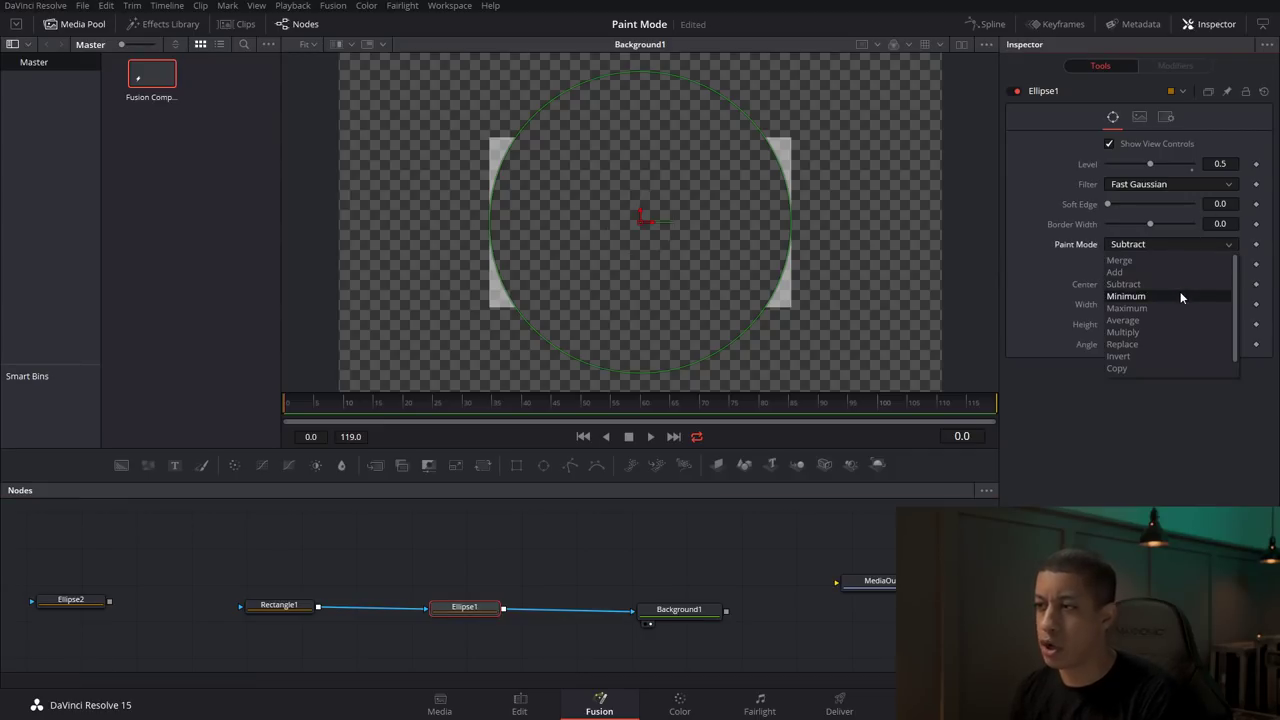
click(1180, 296)
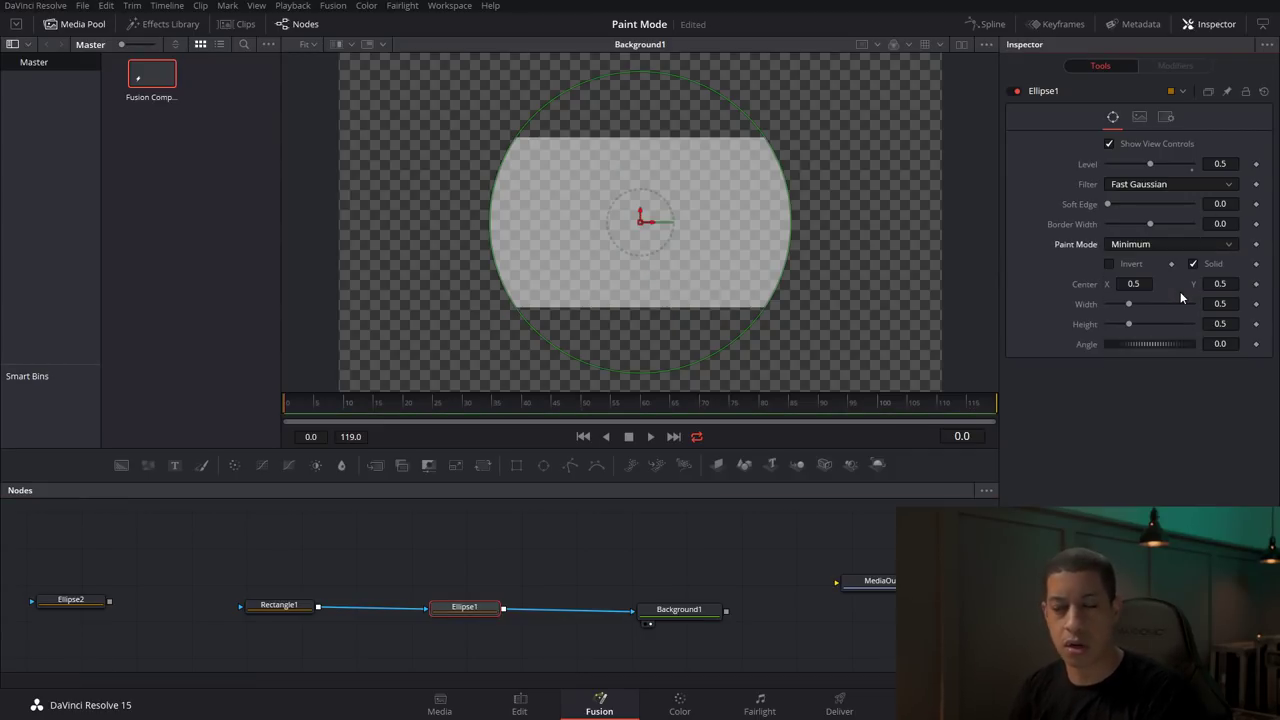
click(1152, 247)
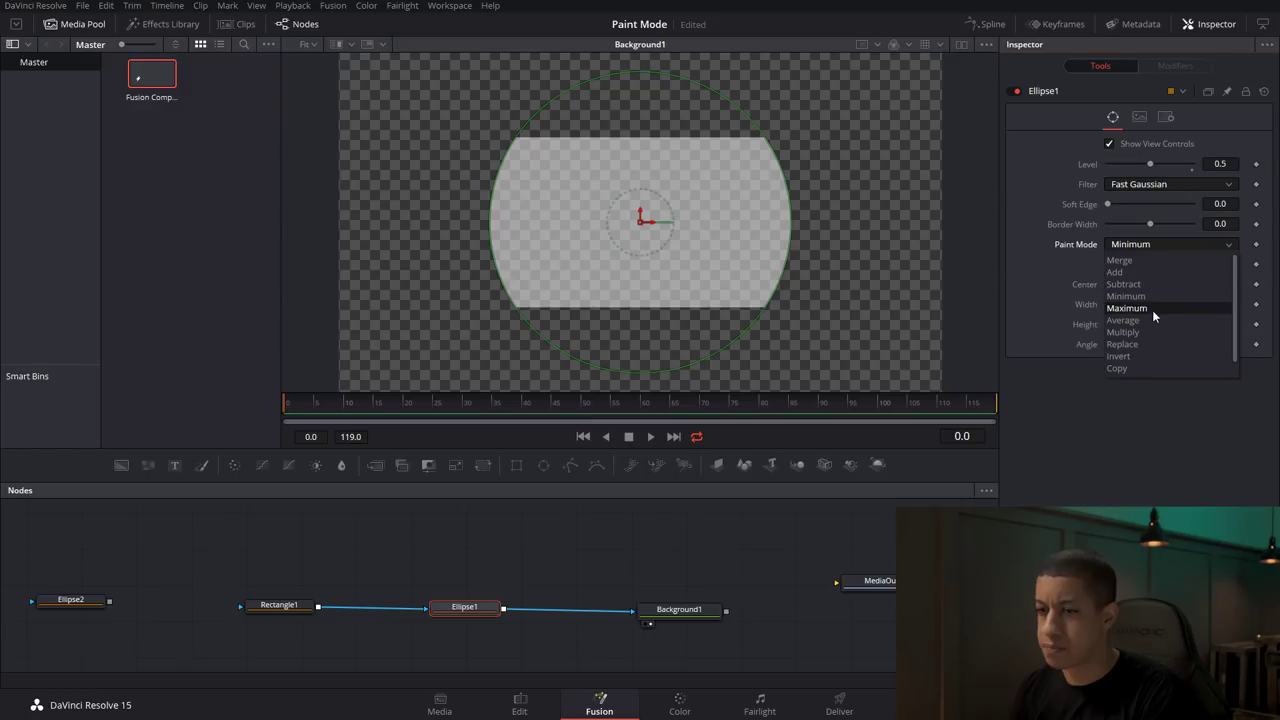
click(1152, 310)
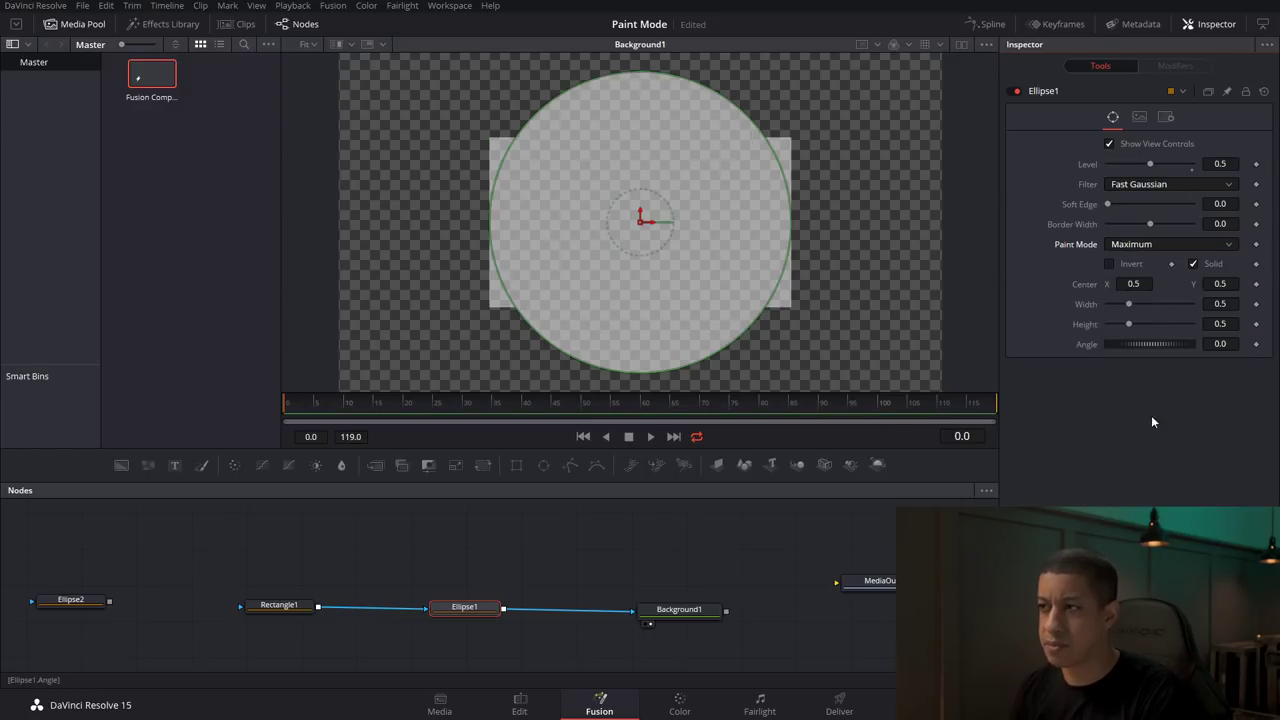
click(1130, 246)
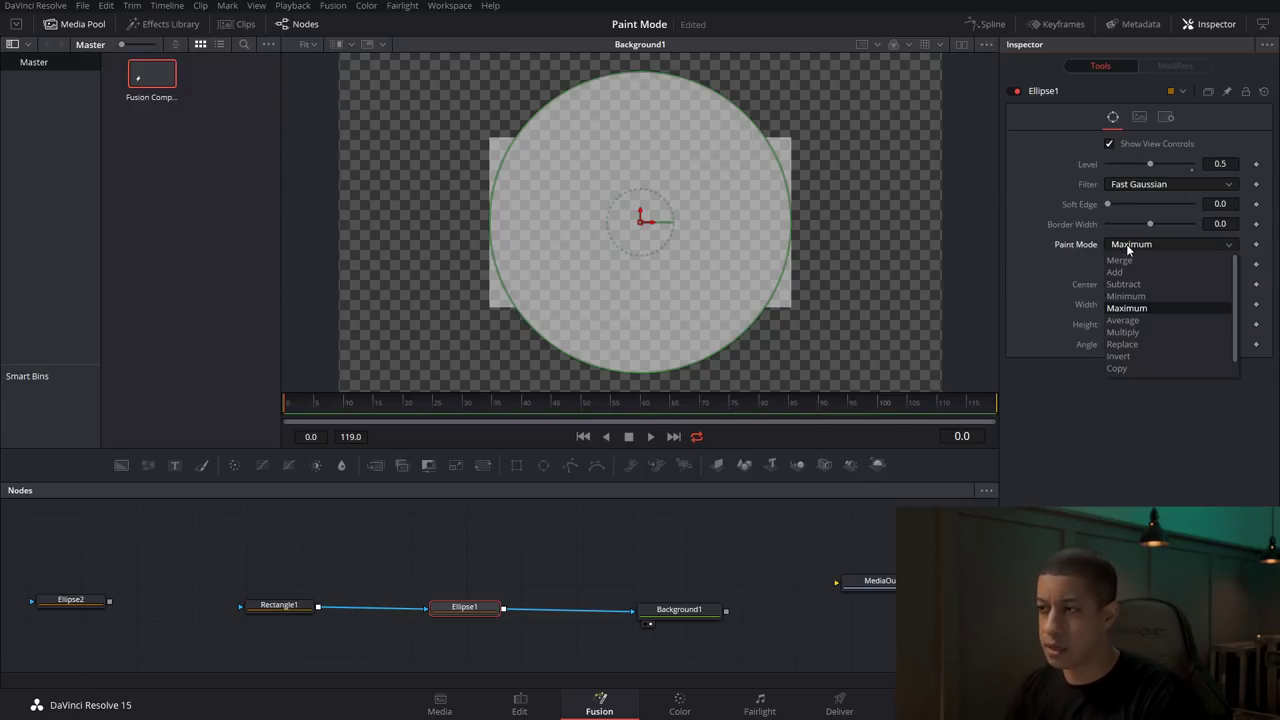
click(1140, 296)
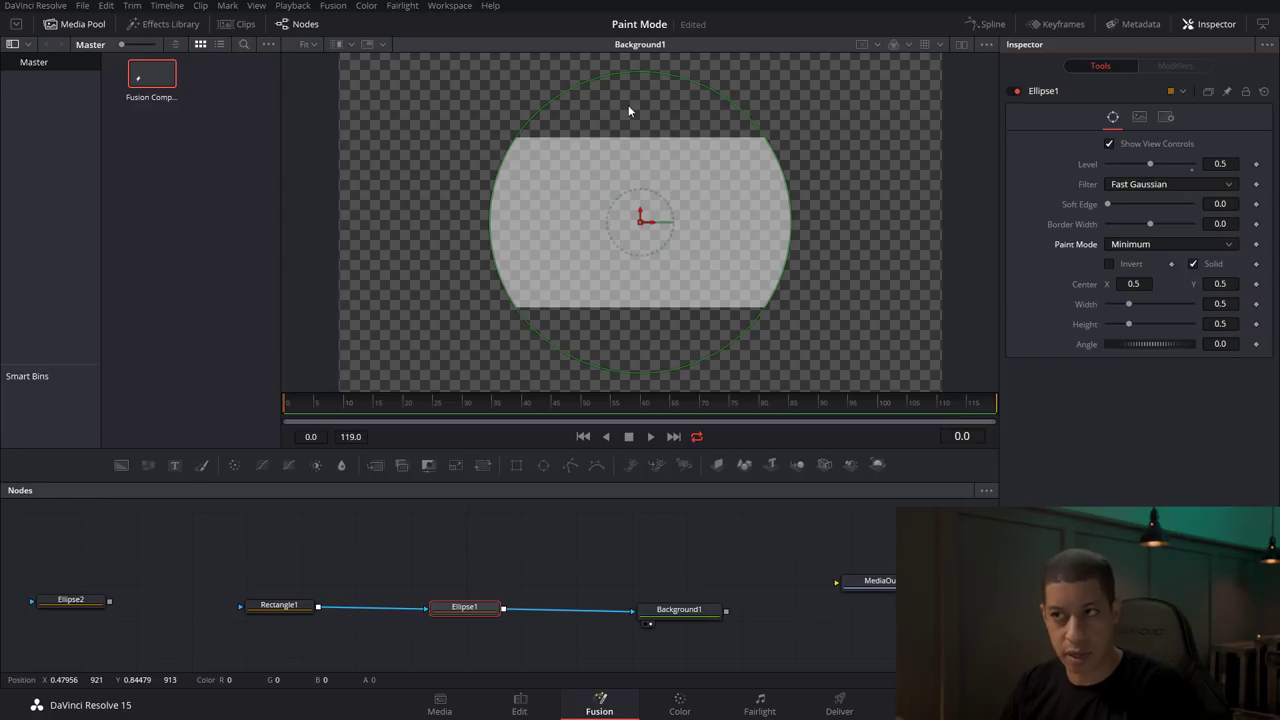
click(1150, 244)
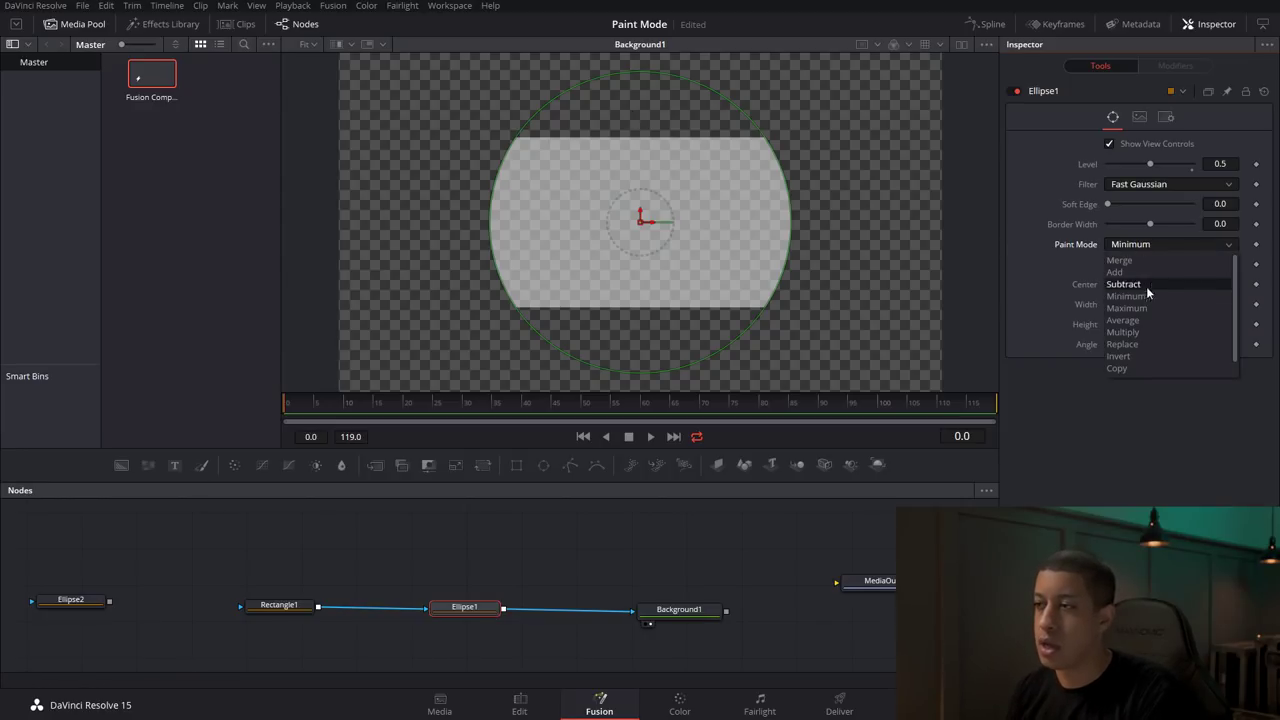
click(1146, 299)
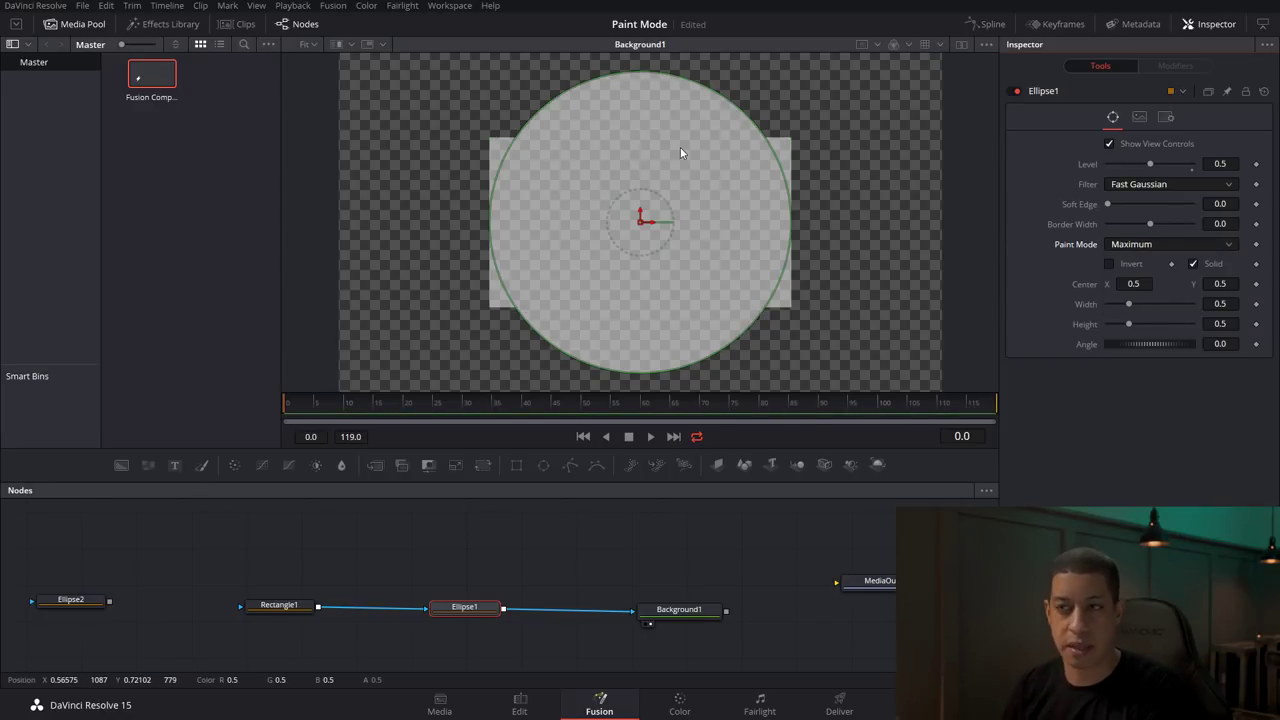
Set Ellipse1's paint mode to Copy so only the circle remains
click(1133, 244)
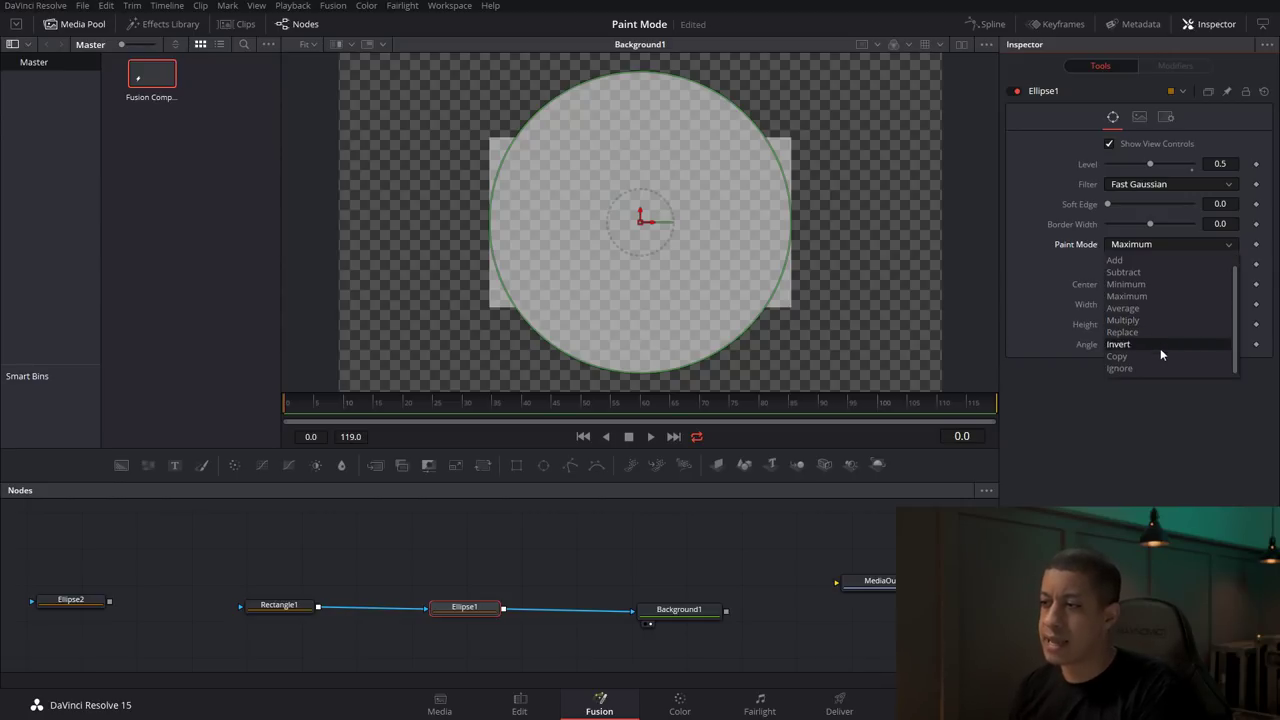
scroll(1160, 348, down, 1)
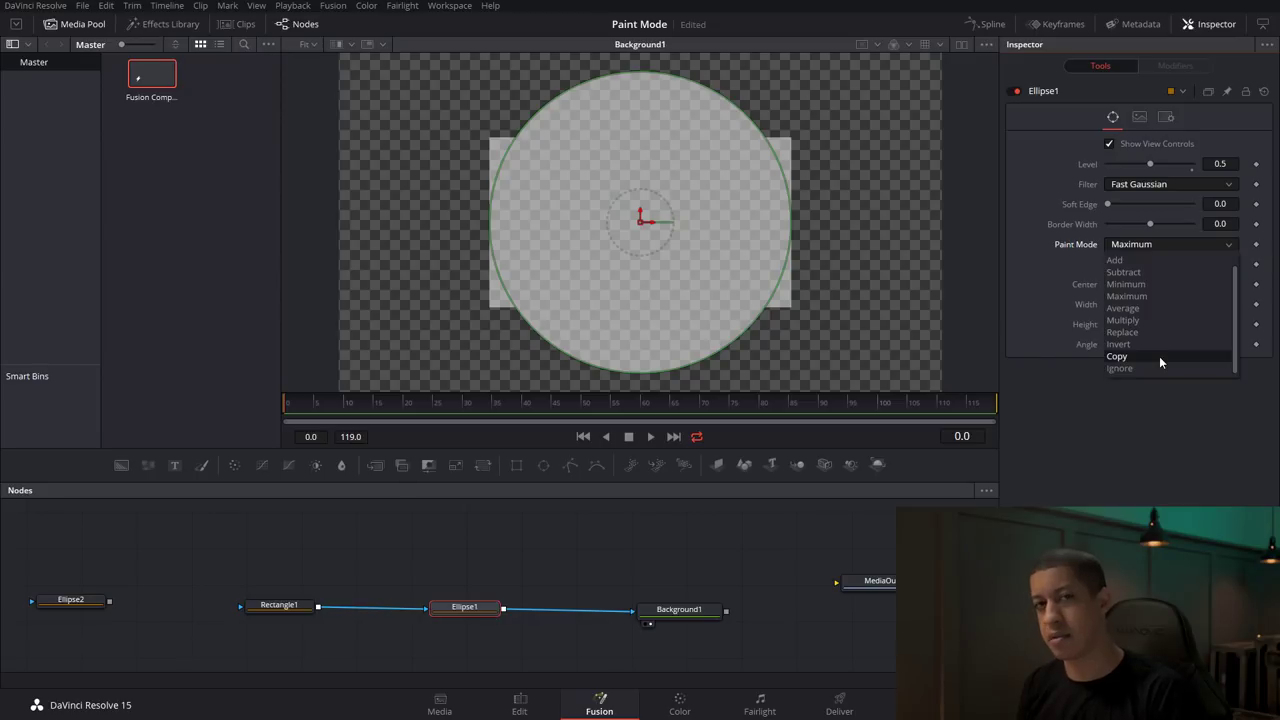
click(1159, 356)
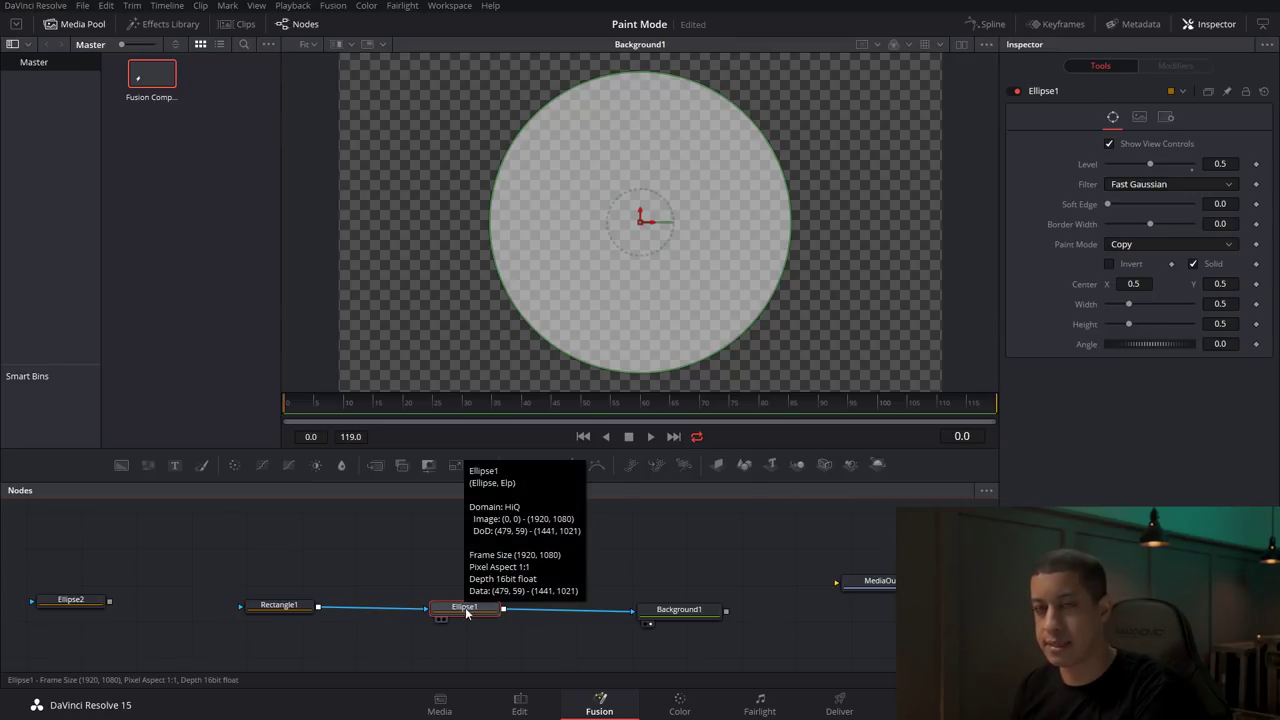
Choose Ignore as Ellipse1's paint mode, leaving only the grey rectangle visible
click(1126, 250)
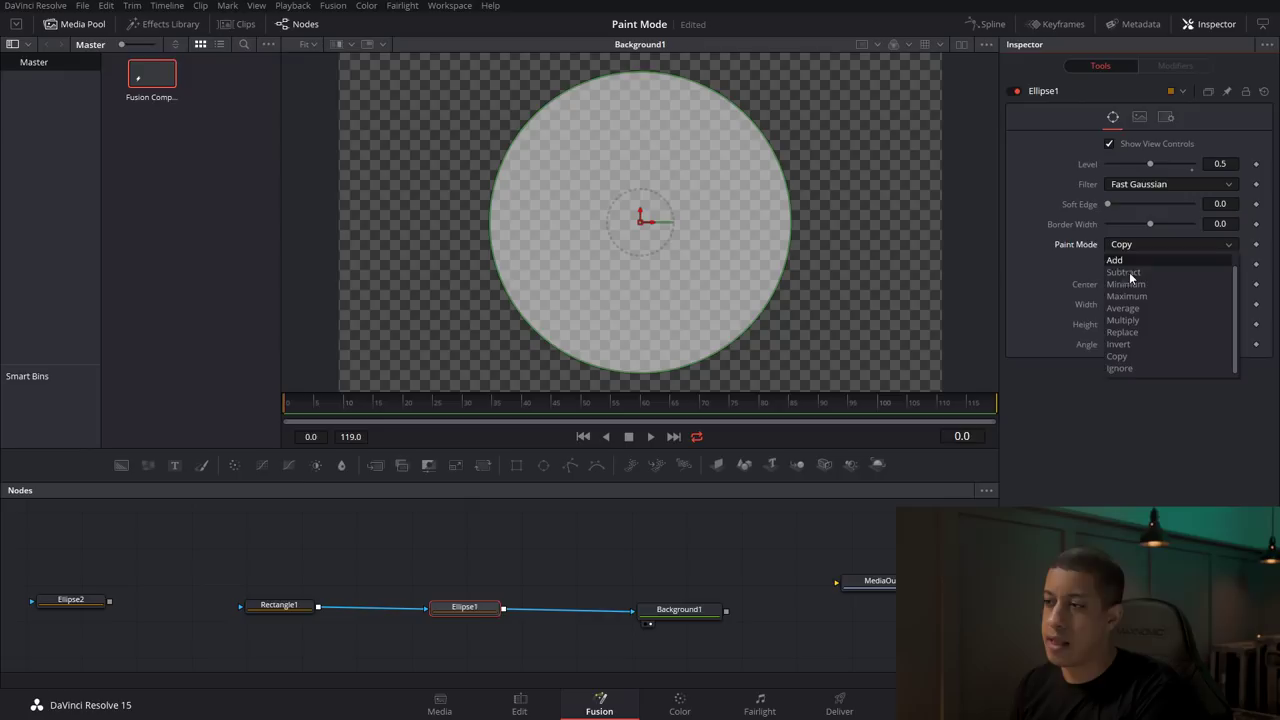
click(1131, 368)
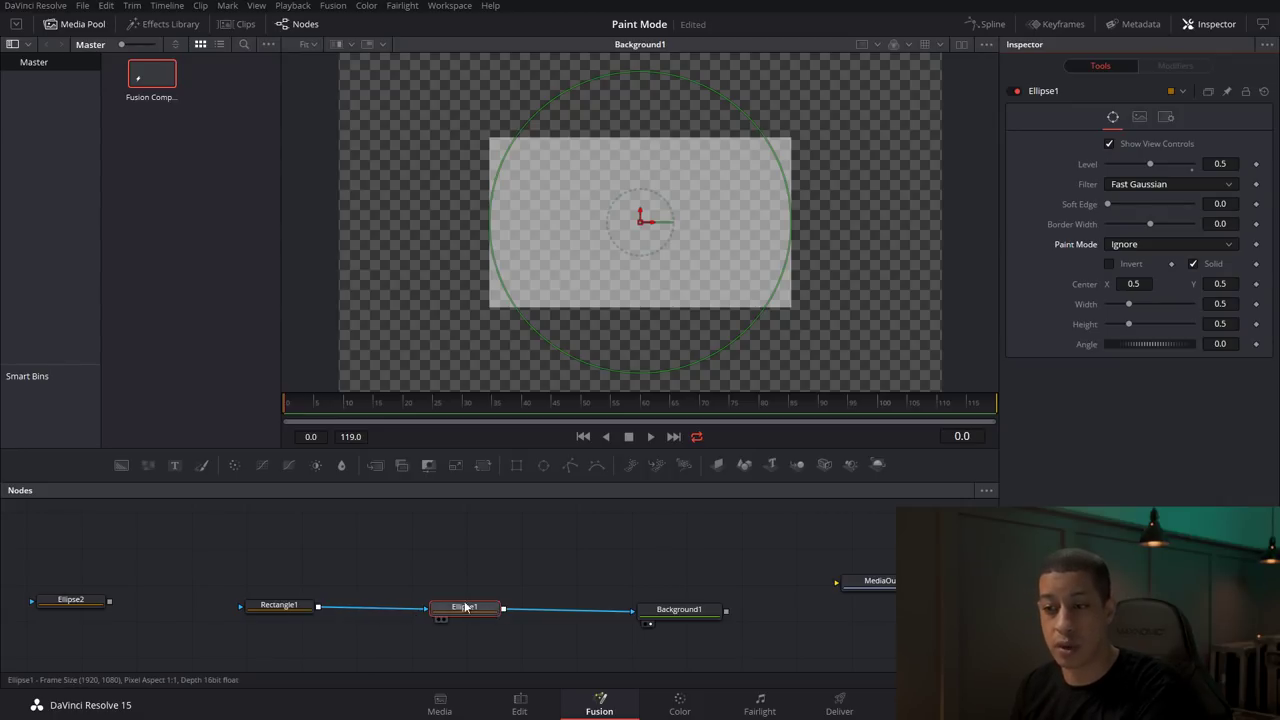
mouse_move(654, 612)
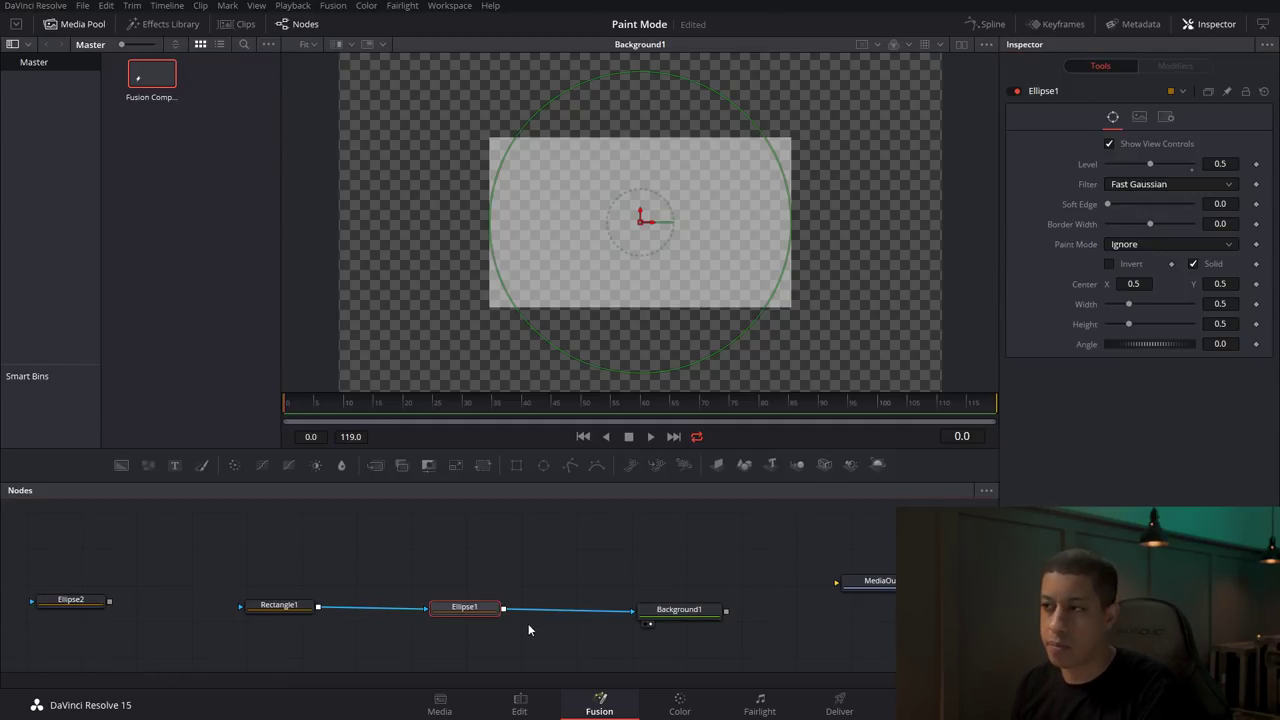
Add an expression to Ellipse1's Paint Mode, then remove it again
right_click(1078, 249)
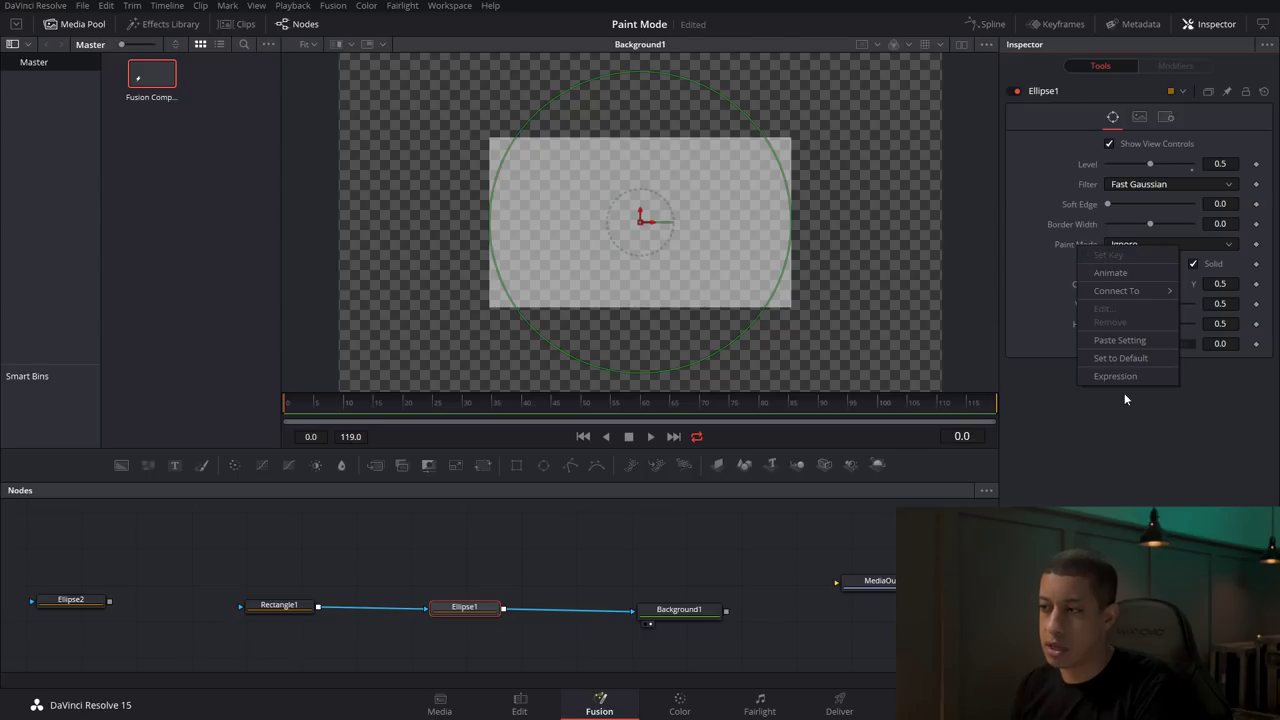
click(1126, 373)
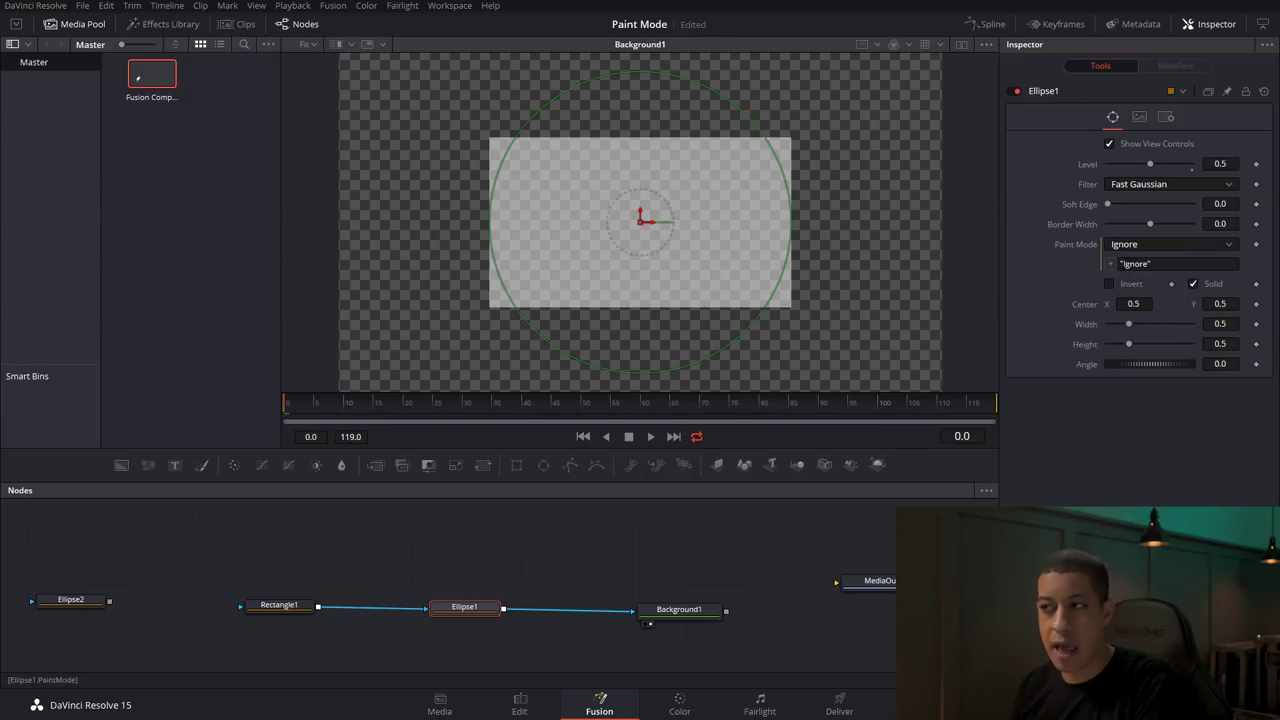
click(1152, 244)
click(1056, 287)
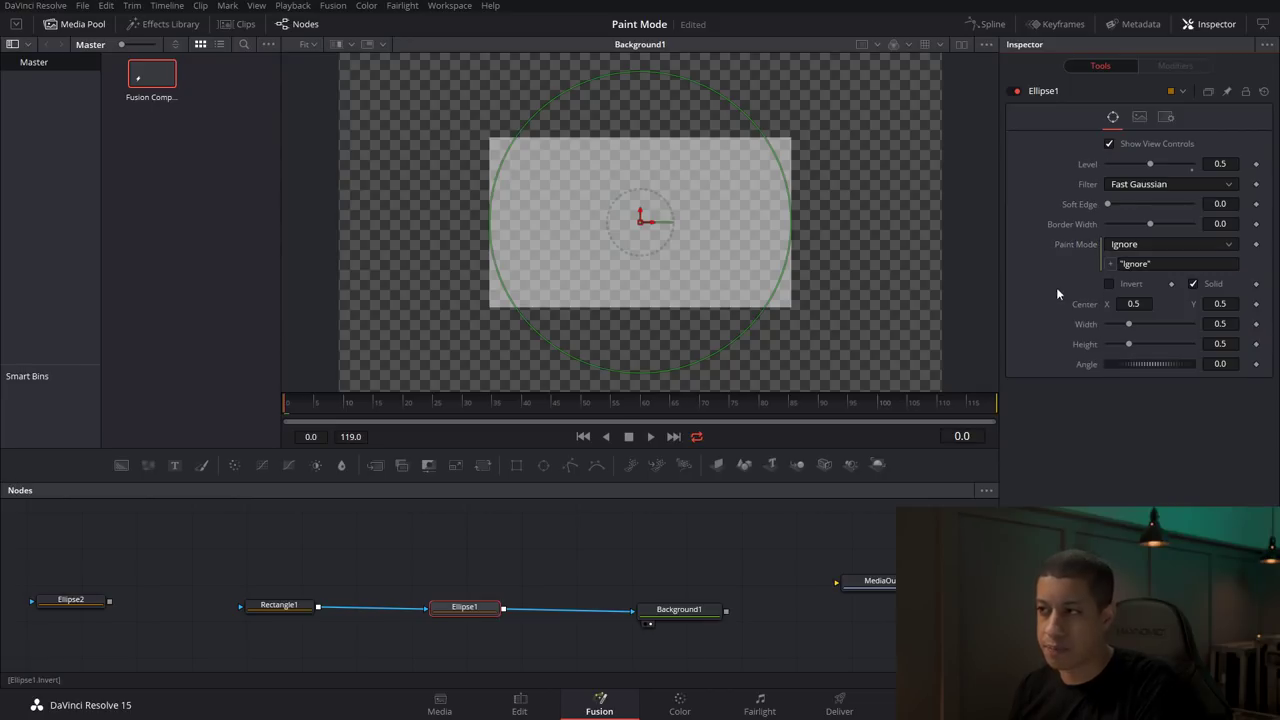
right_click(1080, 246)
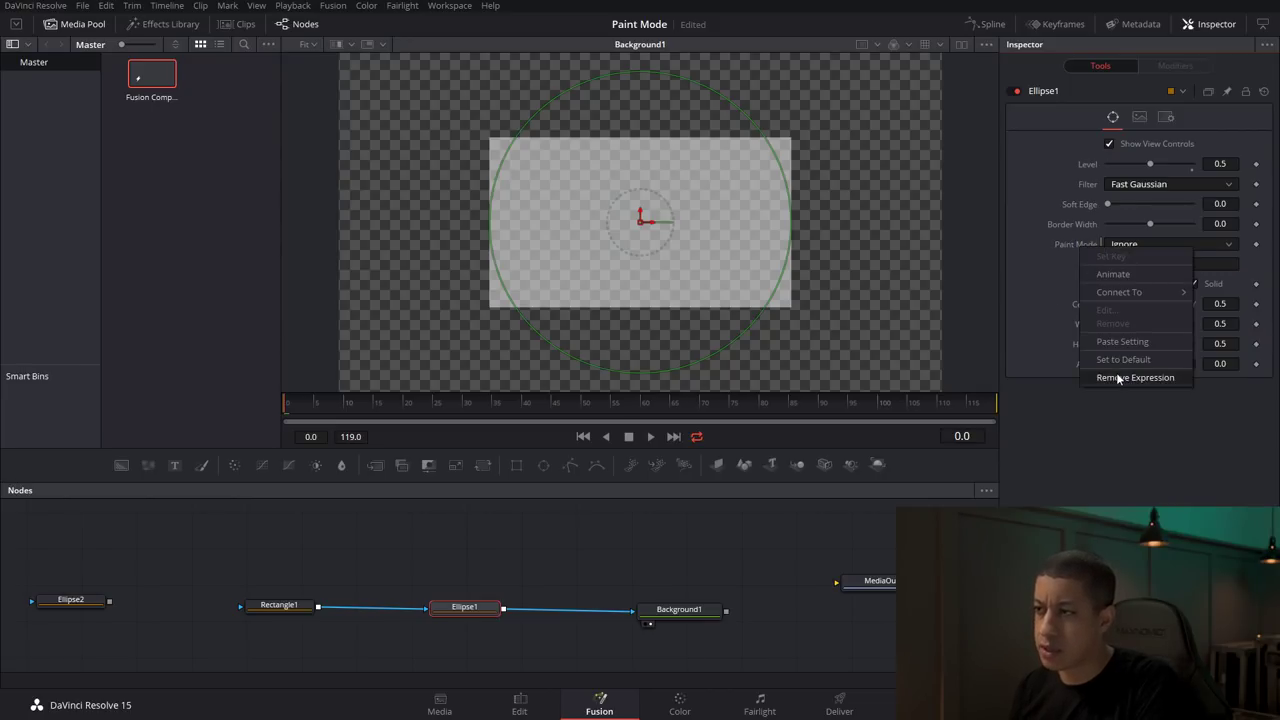
click(1120, 378)
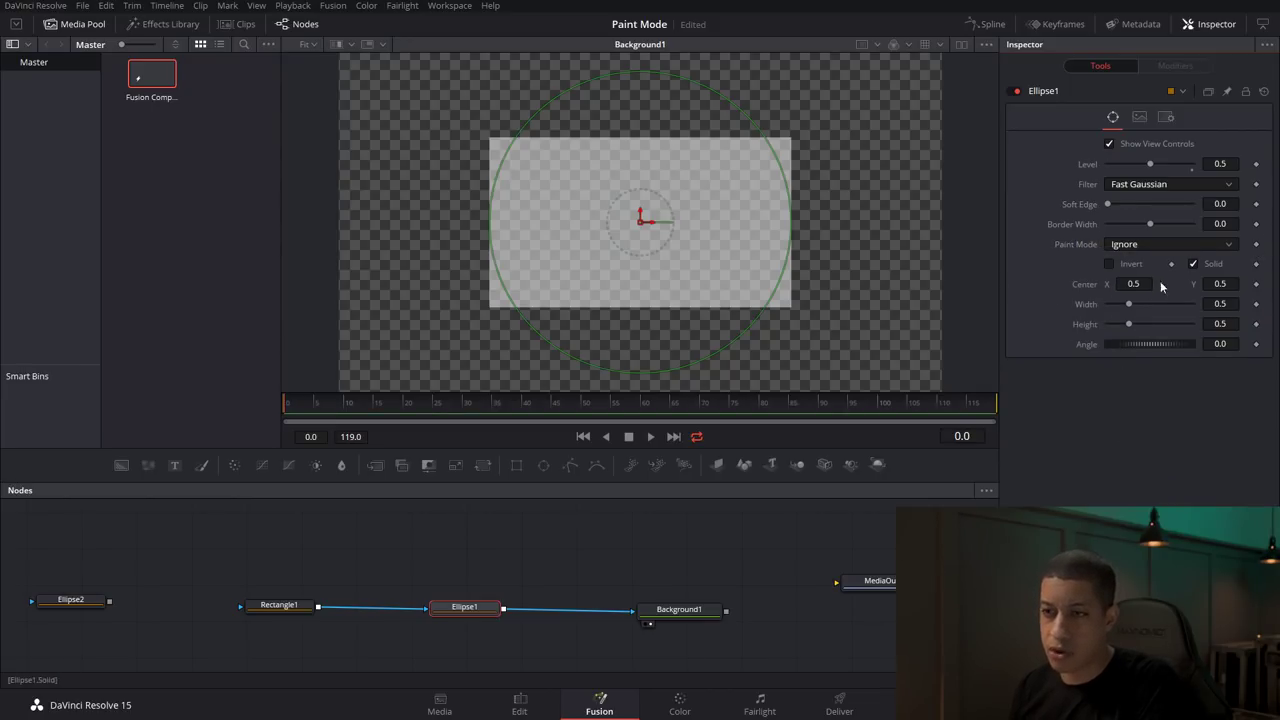
Keyframe Paint Mode as Ignore at frame 25 and Copy at frame 26, then check both frames
click(422, 408)
drag(422, 410, 436, 409)
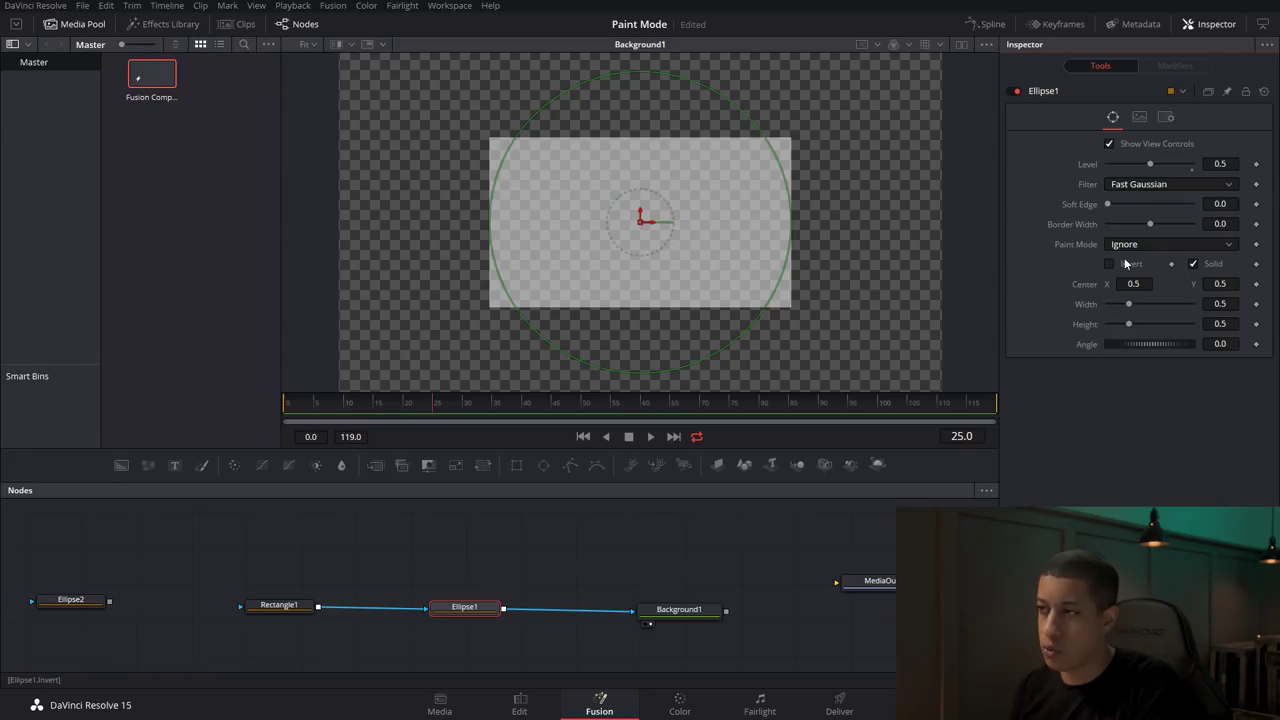
click(1256, 246)
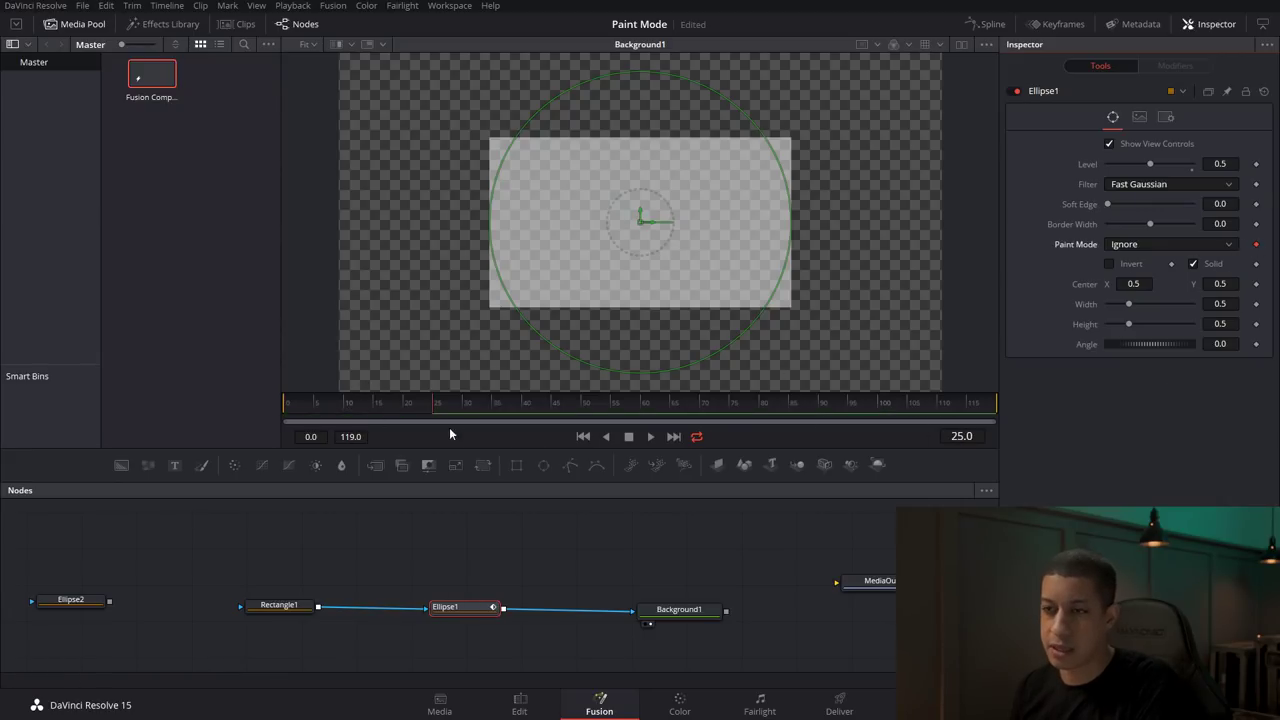
key(Right)
click(1170, 244)
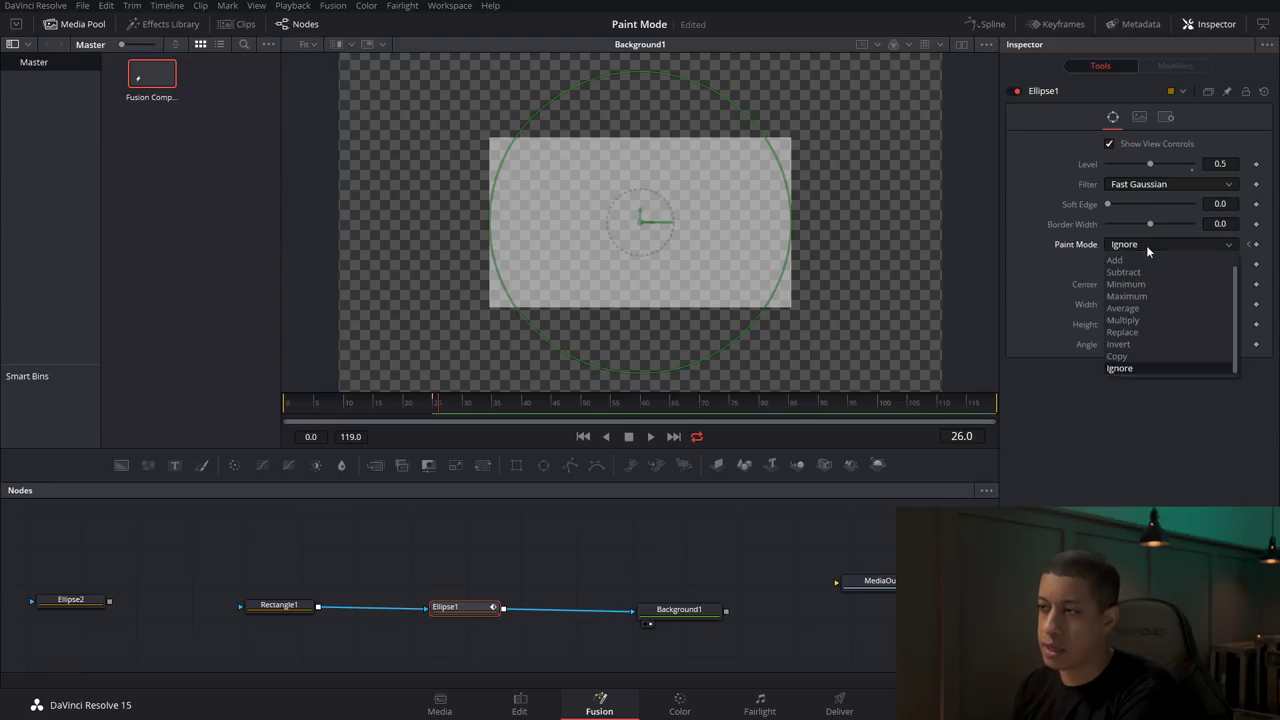
click(1134, 358)
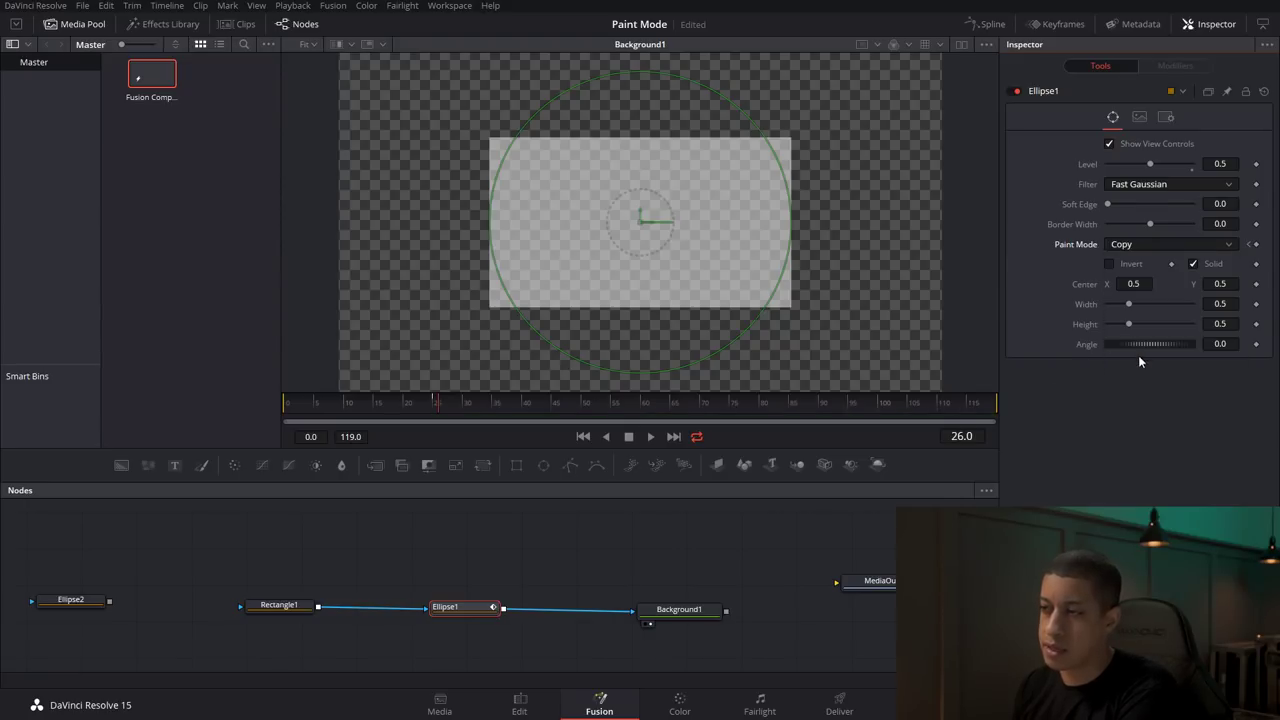
key(Left)
key(Left)
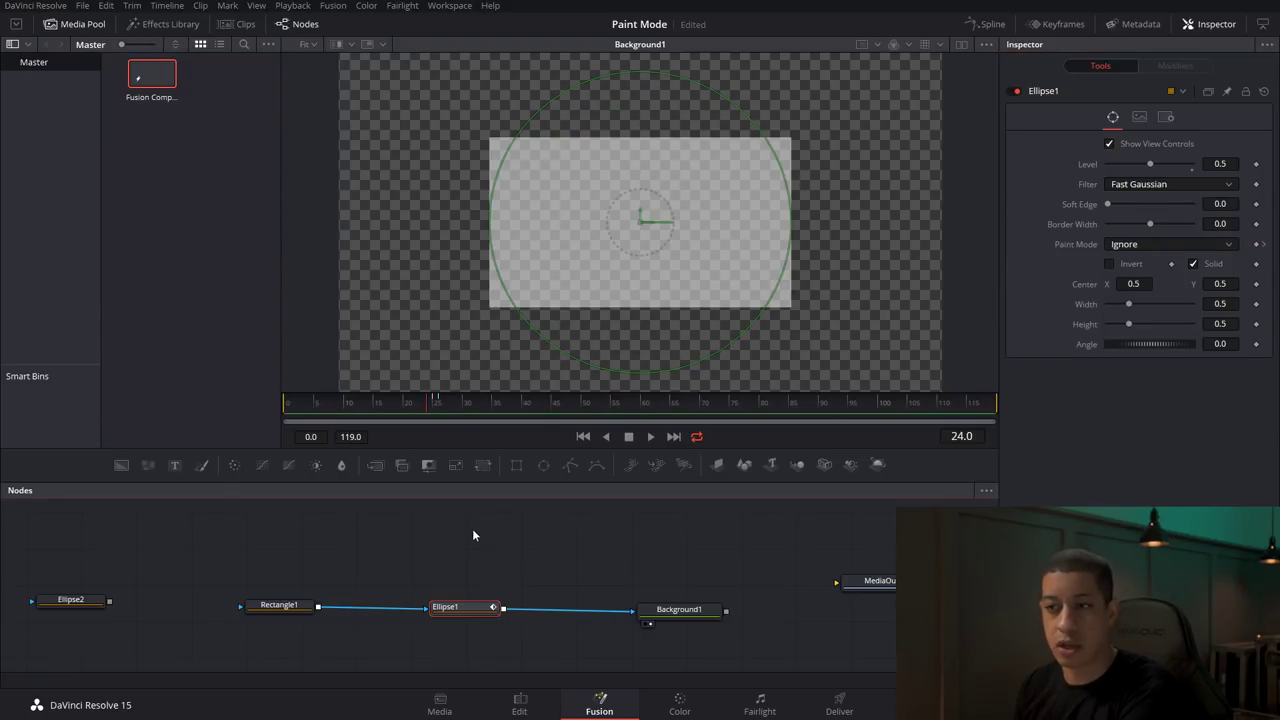
key(Right)
key(Right)
key(Right)
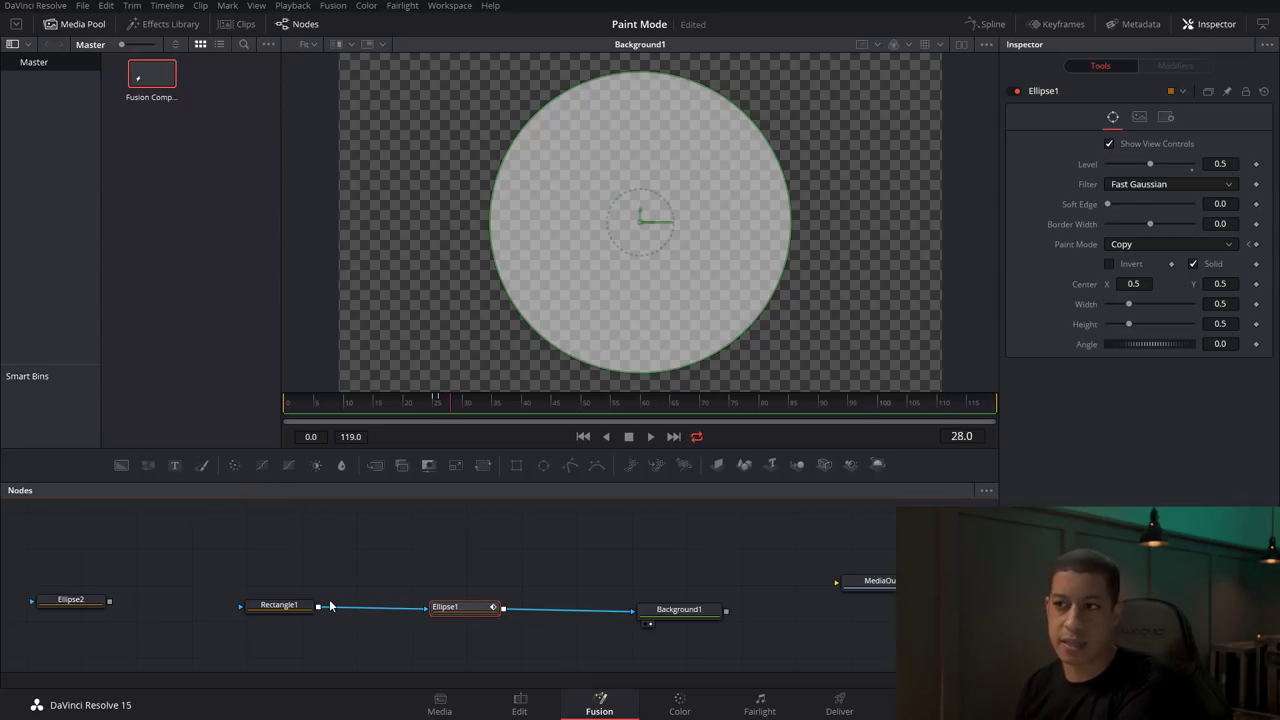
Step forward a few frames with Ellipse1 deselected to view the clean result
key(Right)
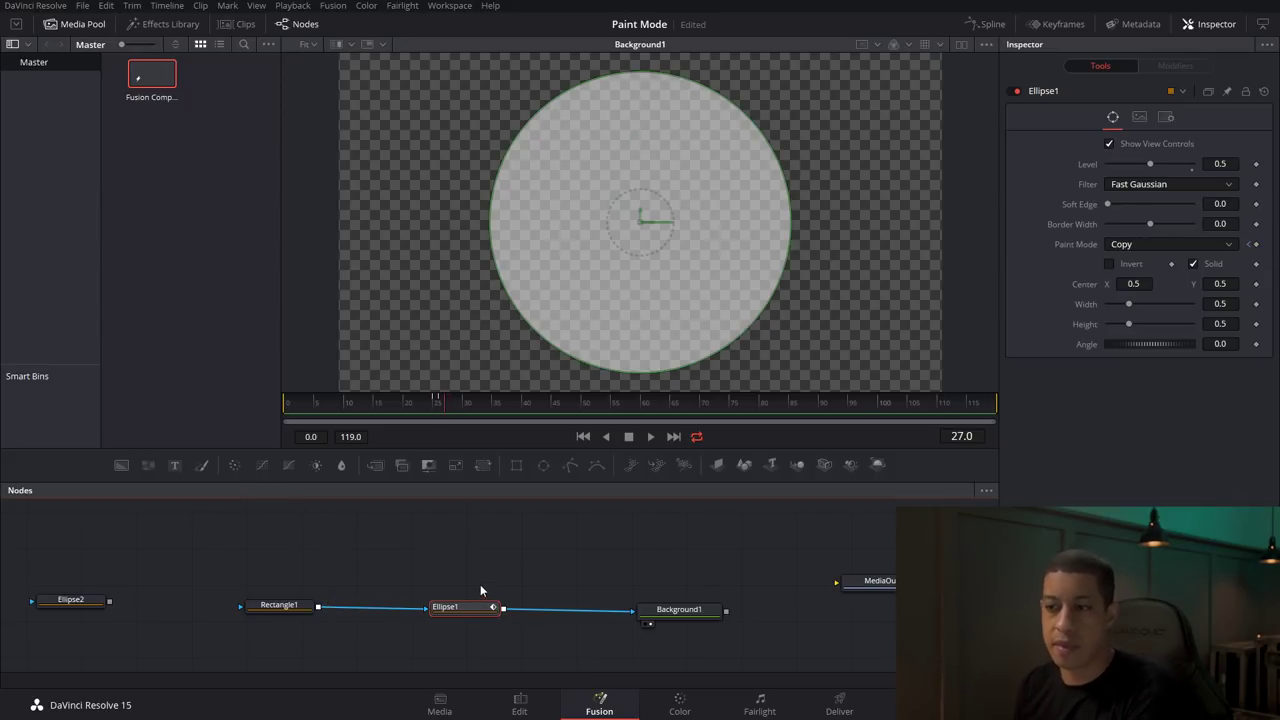
click(480, 586)
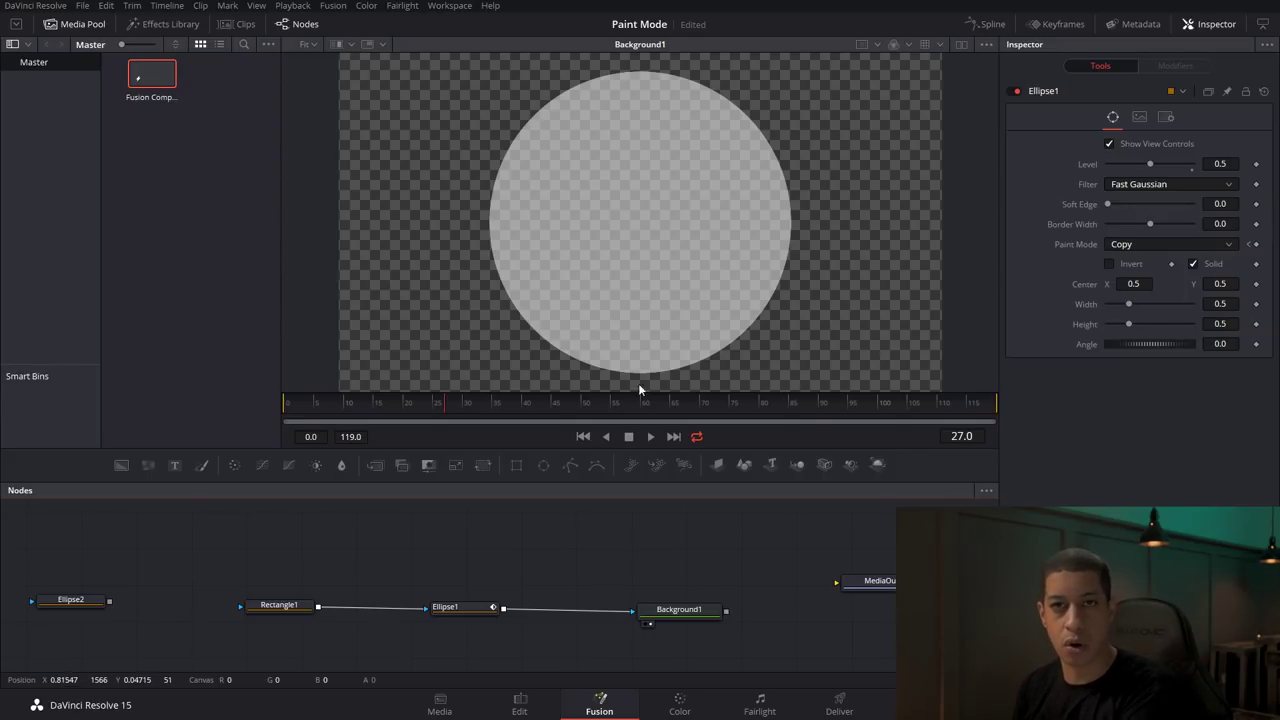
key(Right)
key(Right)
key(Right)
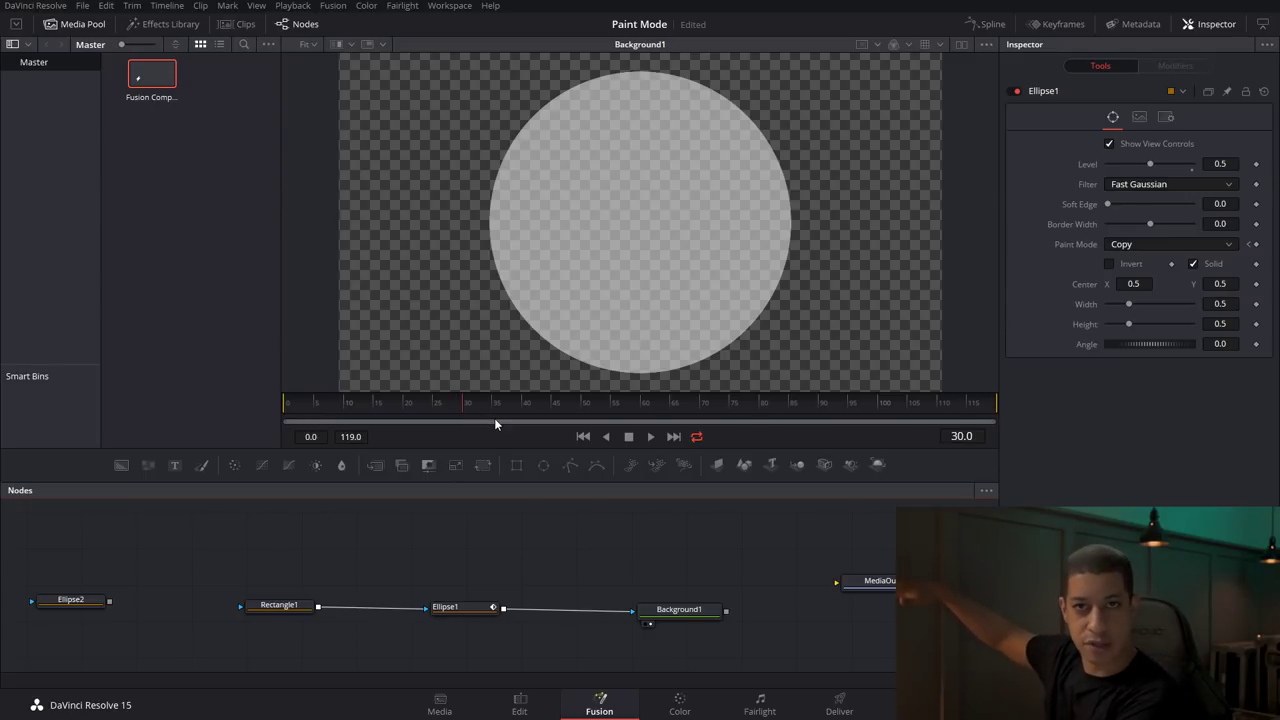
Set Ellipse1's paint mode to Multiply and raise its level to 1.0
click(1124, 249)
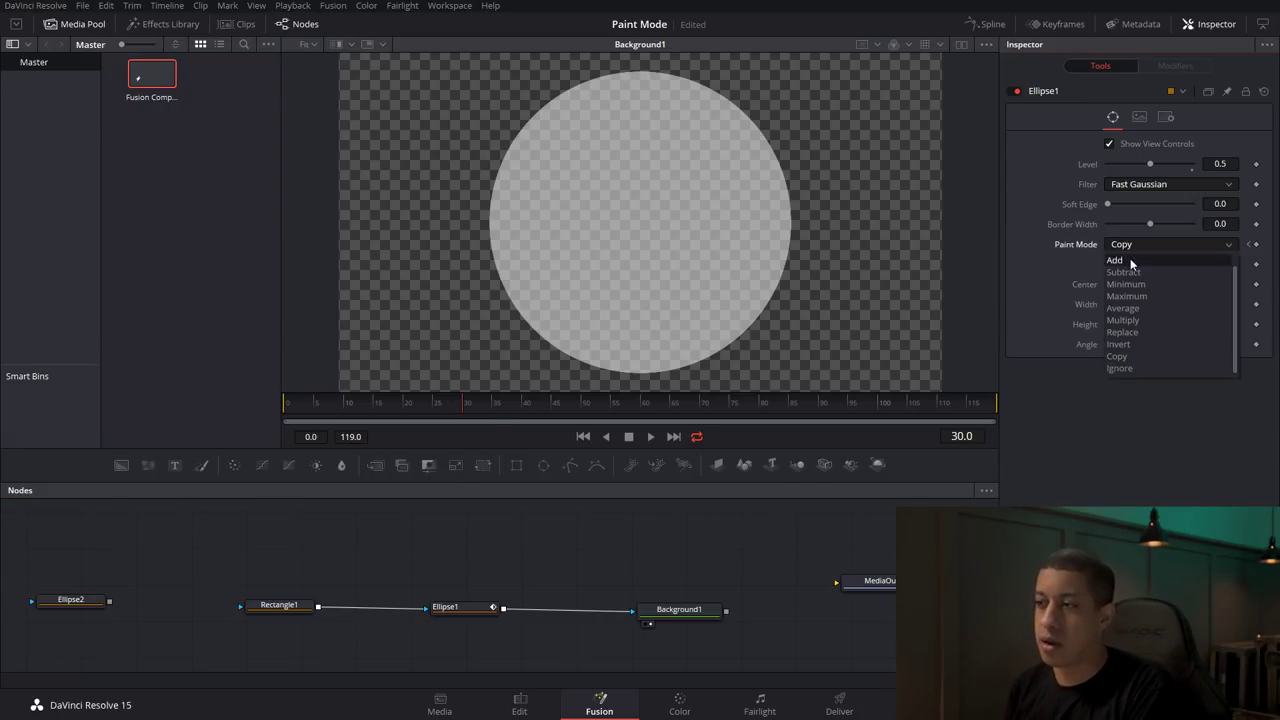
scroll(1143, 319, up, 1)
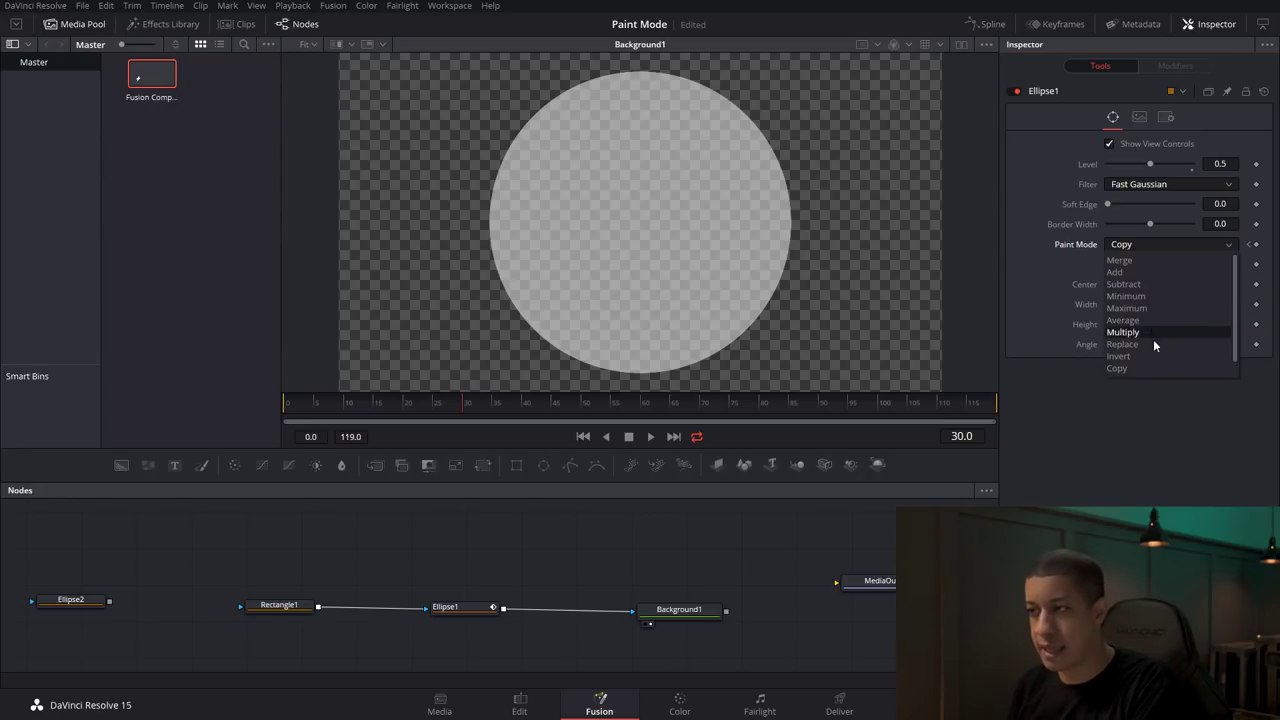
scroll(1150, 360, down, 1)
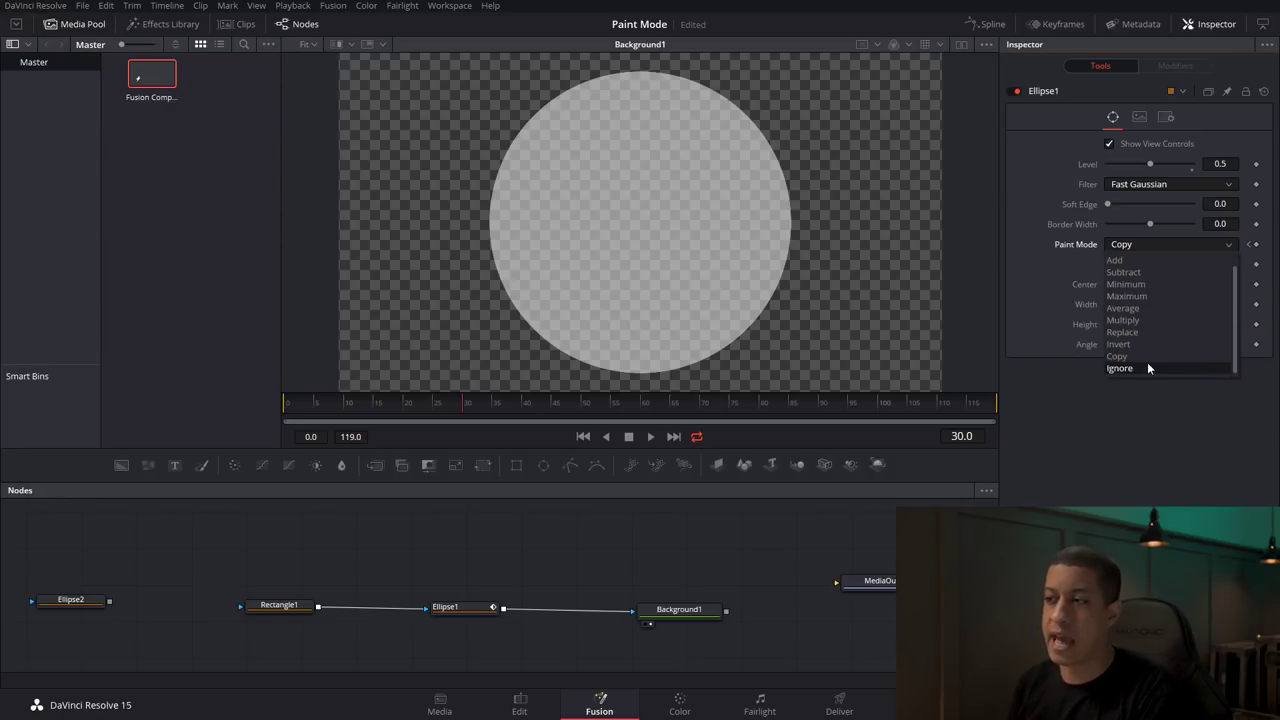
click(1124, 320)
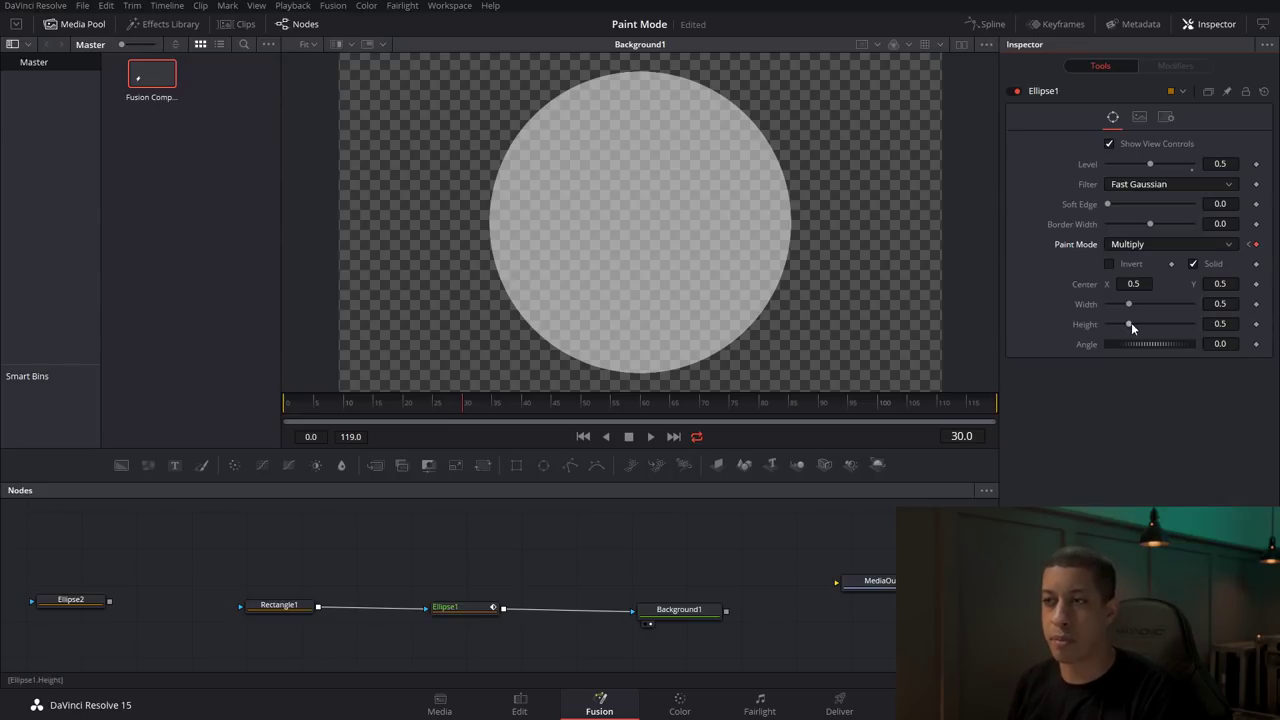
click(474, 608)
drag(1145, 163, 1195, 163)
Shift the ellipse mask to the right and make Background1 solid red
click(281, 606)
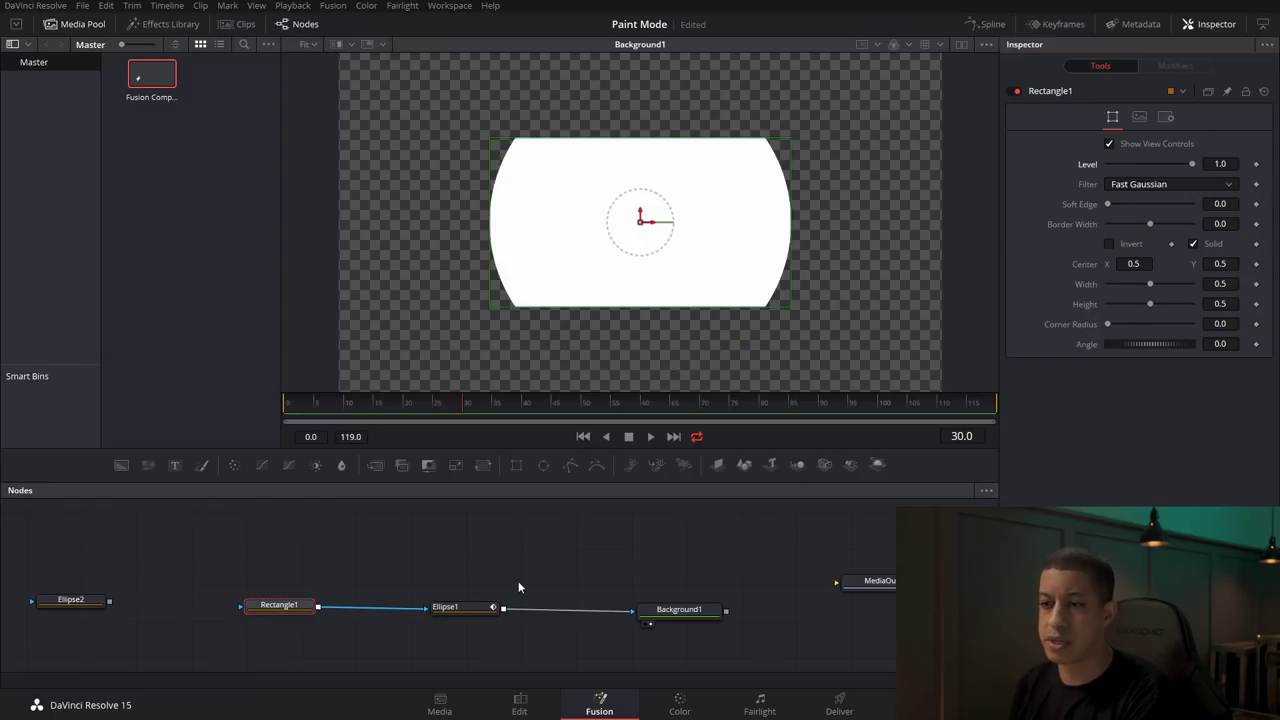
click(455, 607)
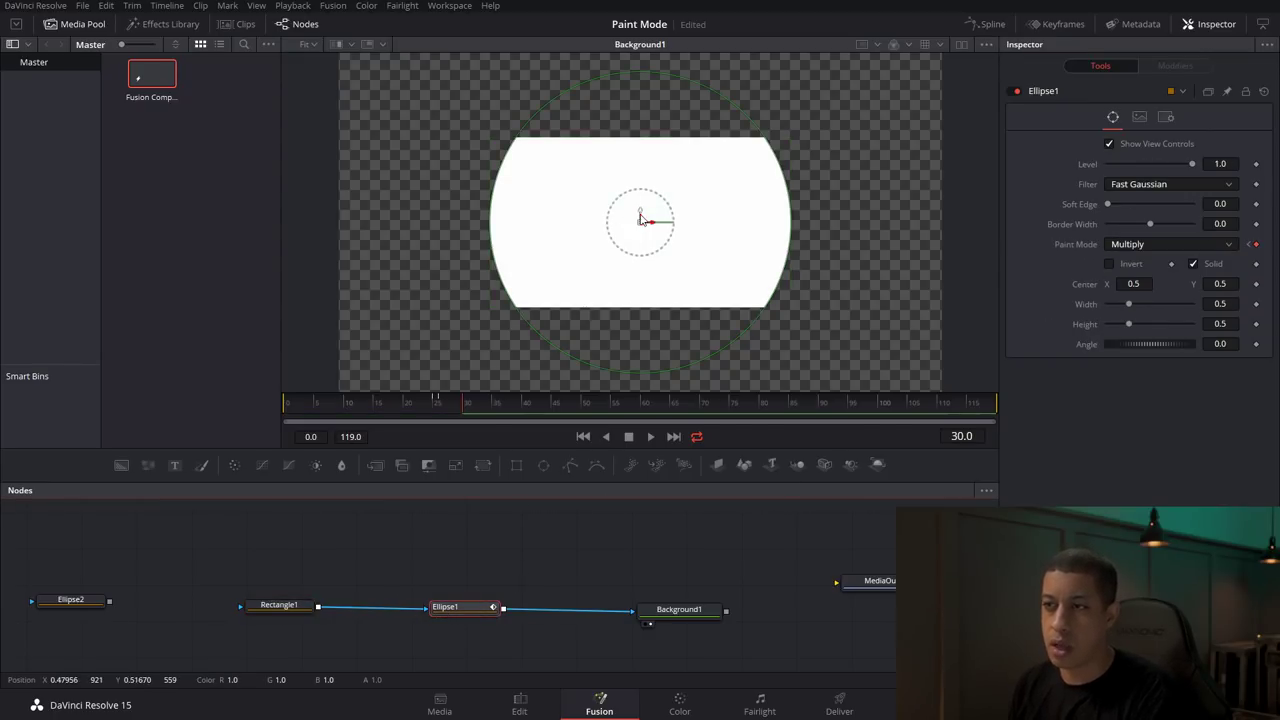
drag(653, 224, 776, 238)
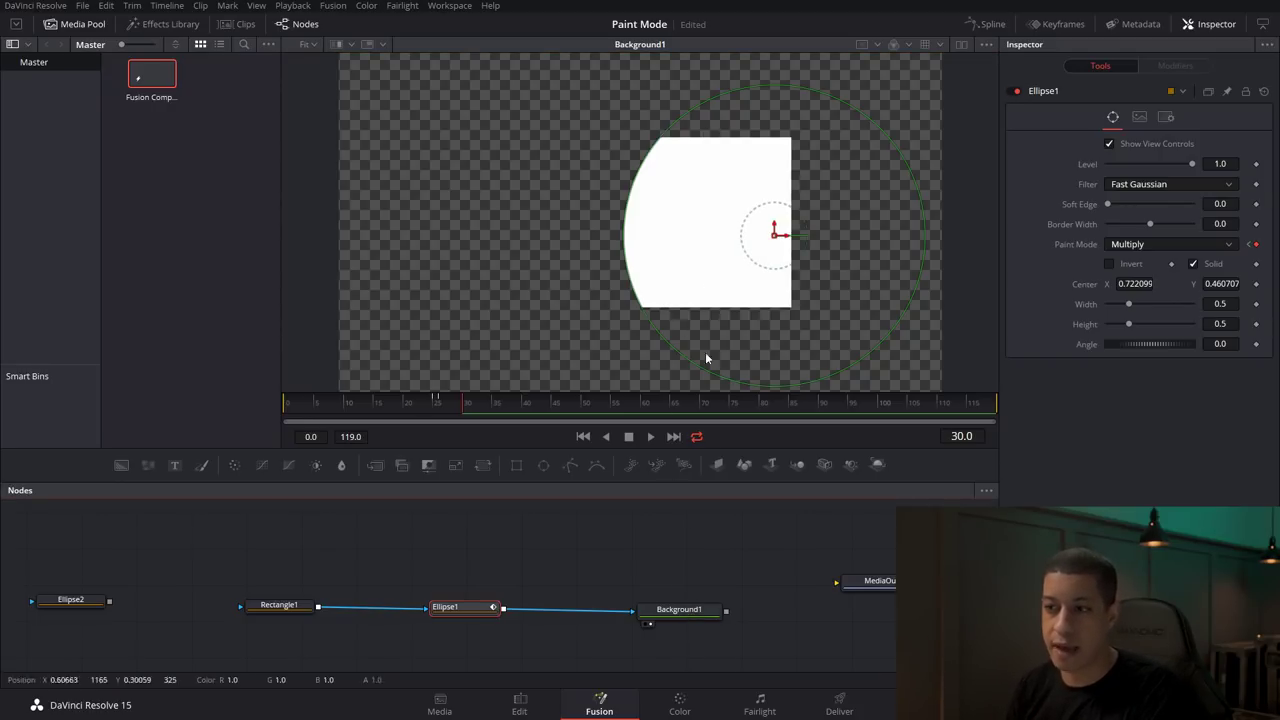
click(680, 610)
drag(1203, 271, 1222, 236)
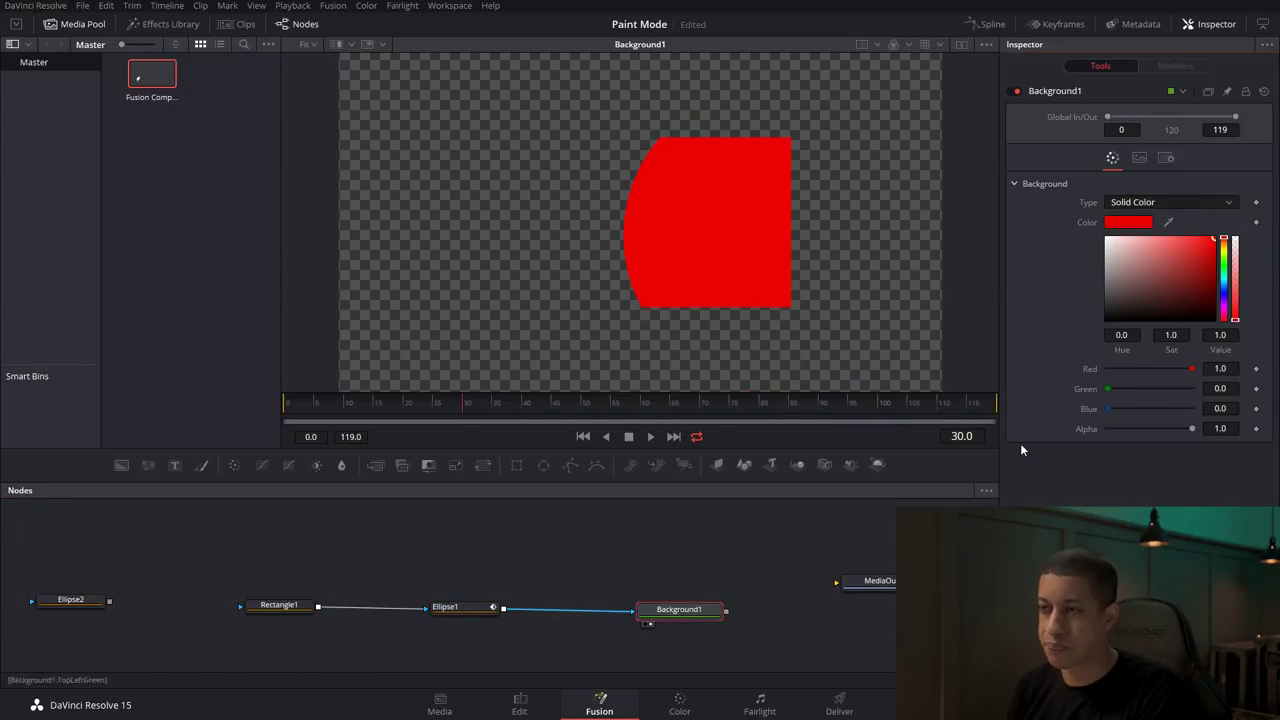
Move Ellipse1 slightly left and up, and shrink it to about 0.25 width and height
click(445, 607)
drag(774, 234, 600, 192)
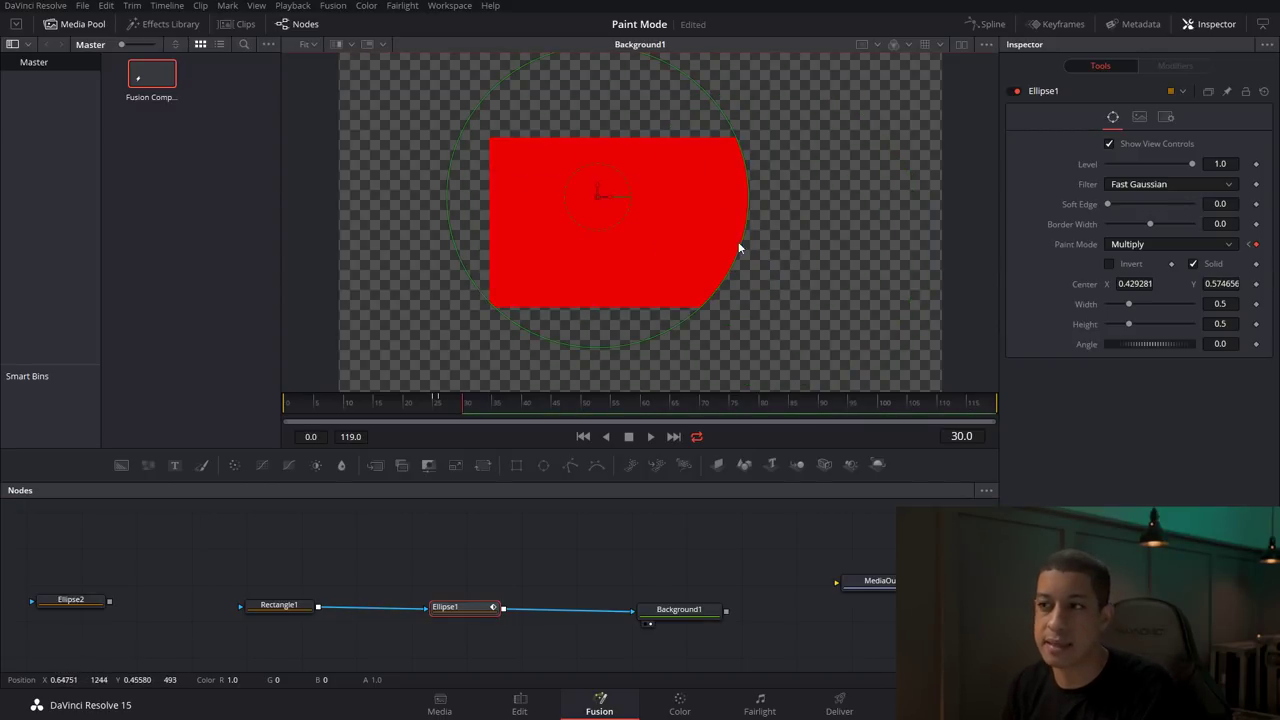
drag(738, 252, 622, 211)
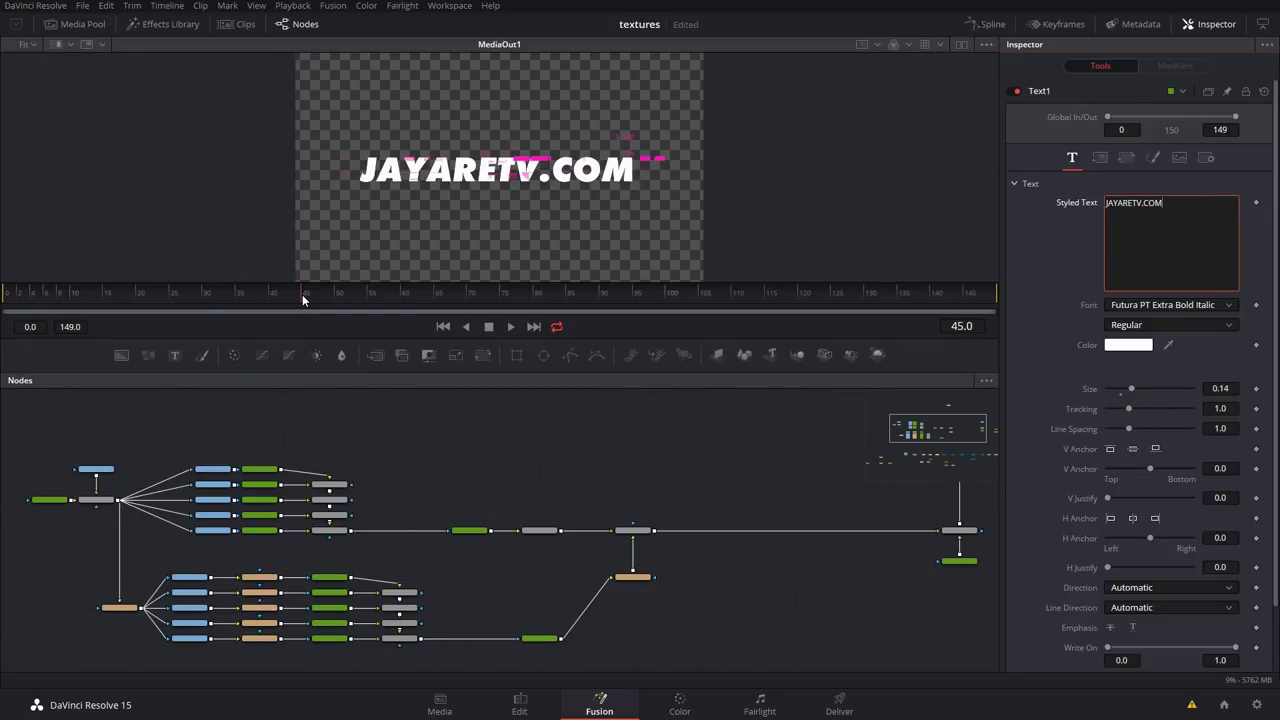
click(426, 294)
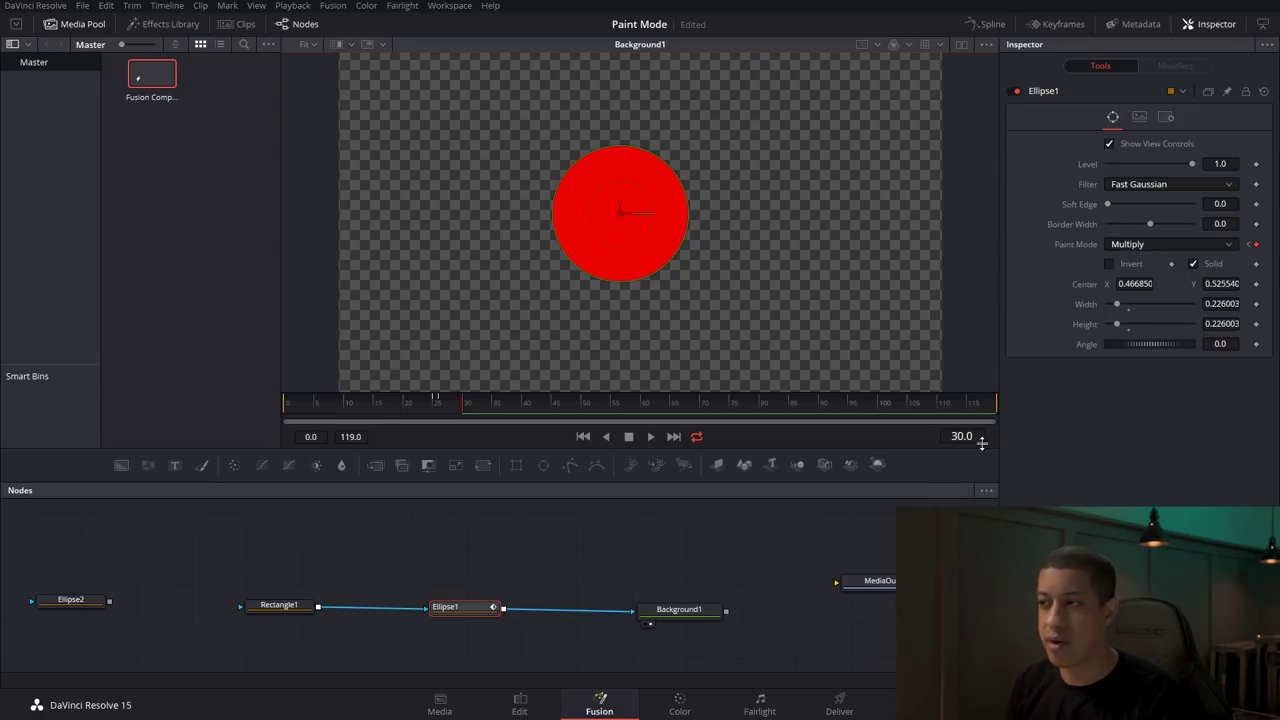
click(1160, 245)
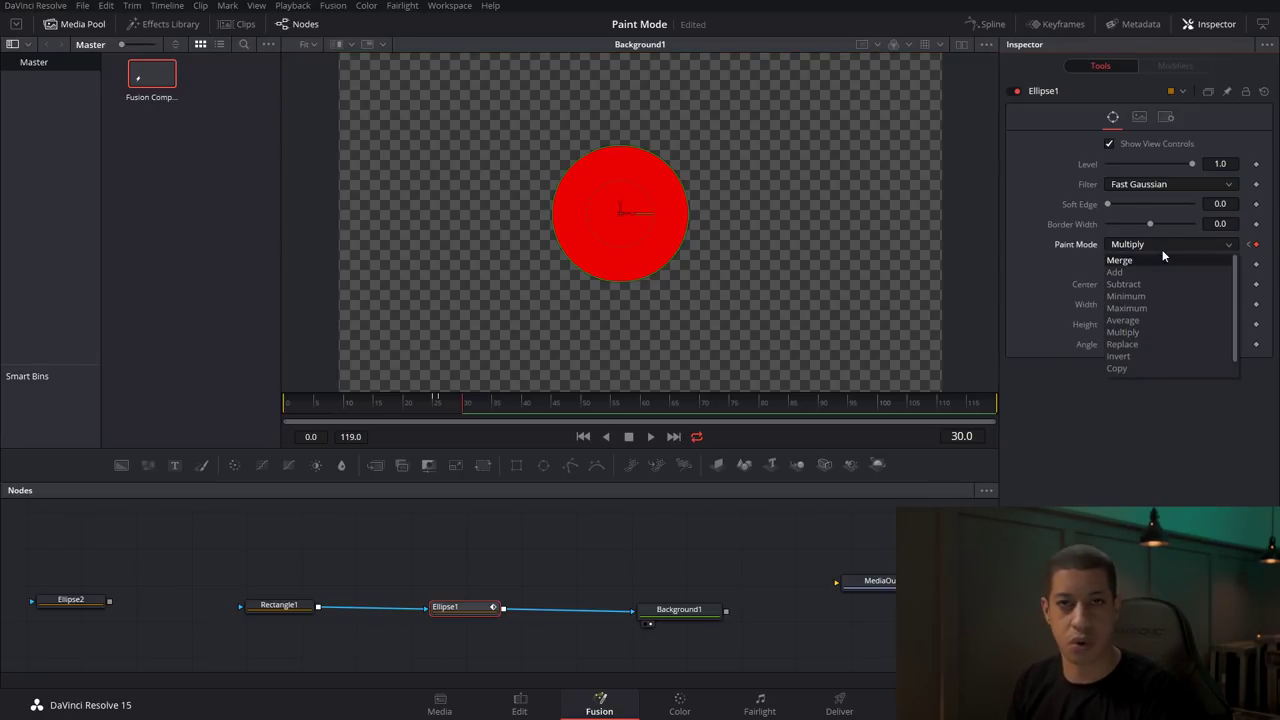